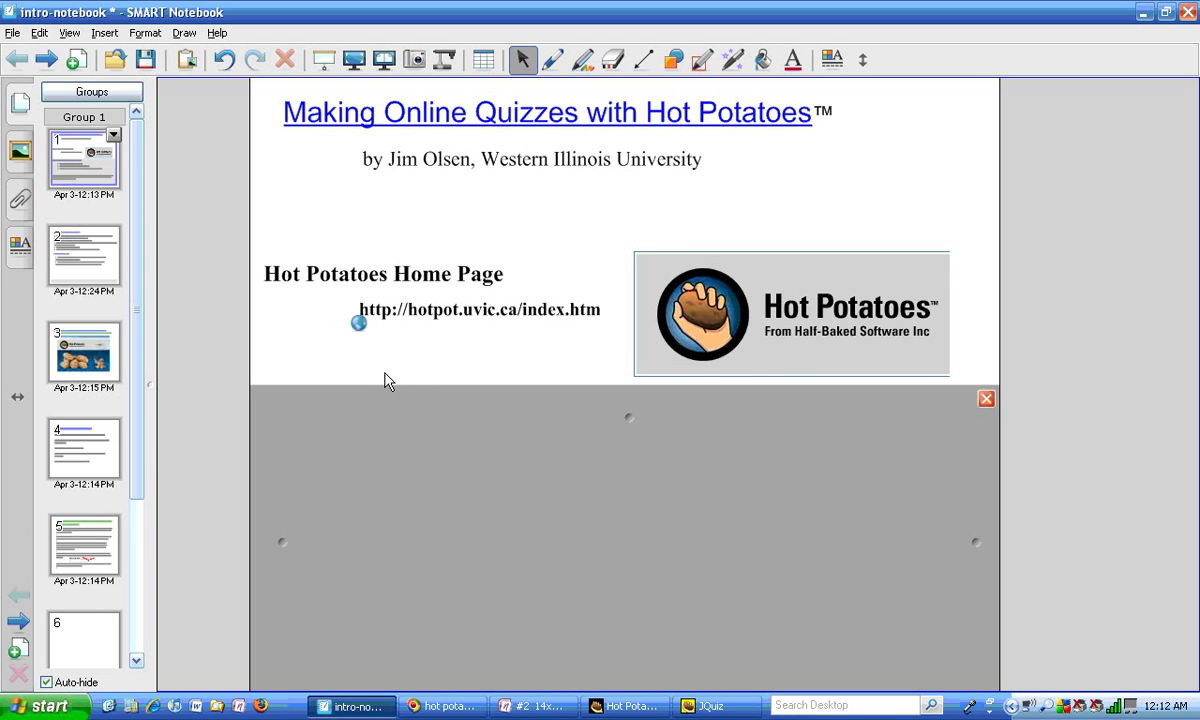
Step: Show slide 4, What You Need to Know/Do, in SMART Notebook
{"action": "left_click", "coordinate": [100, 457]}
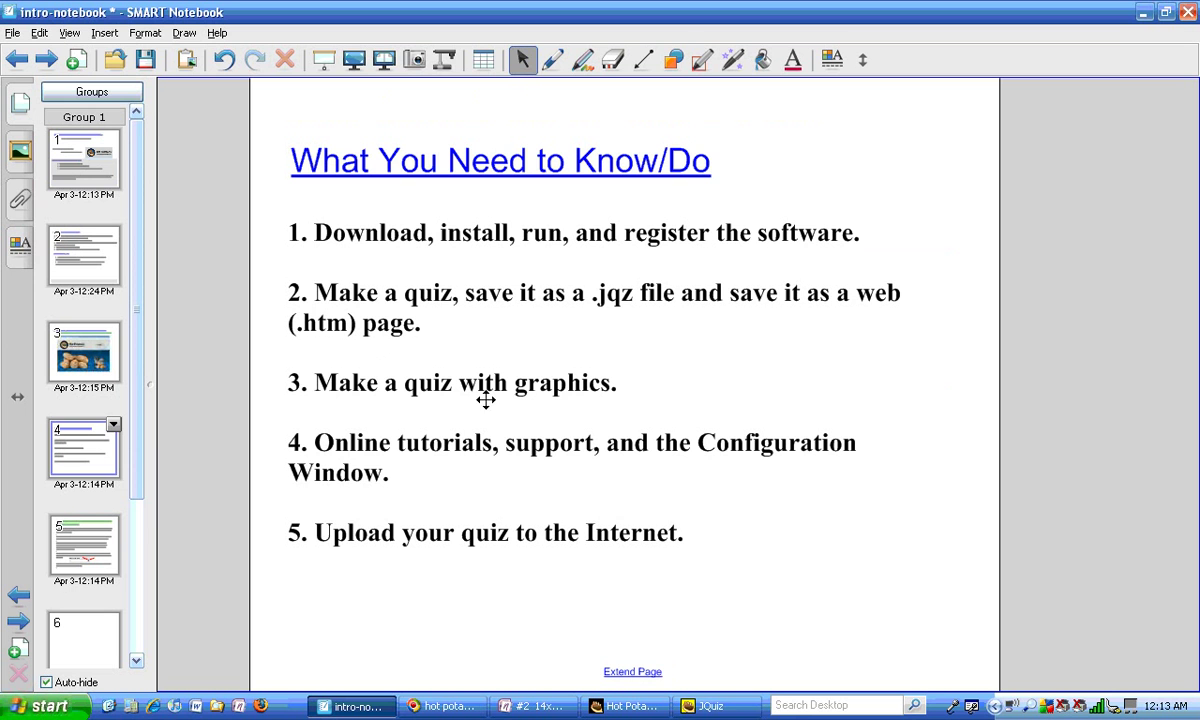
Step: Switch to JQuiz showing MentalMath1.jqz question 1, 600 x 50
{"action": "left_click", "coordinate": [711, 708]}
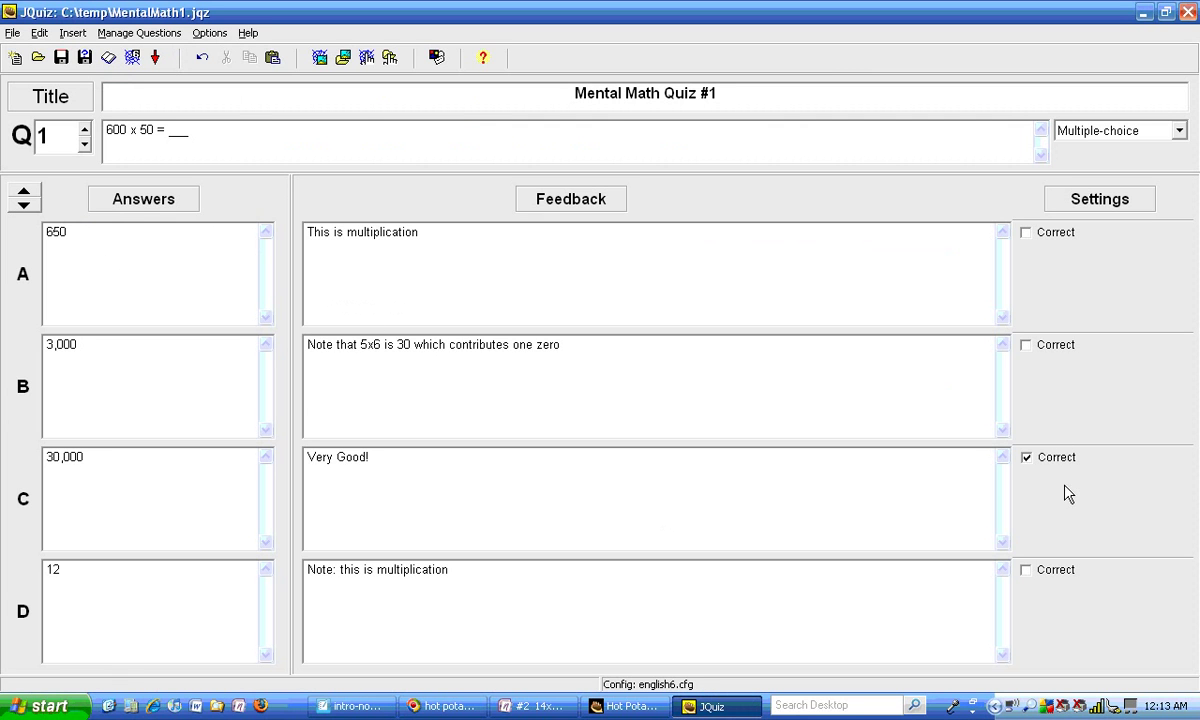
Step: Step the Q number spinner up to question 2 of MentalMath1.jqz
{"action": "left_click", "coordinate": [86, 129]}
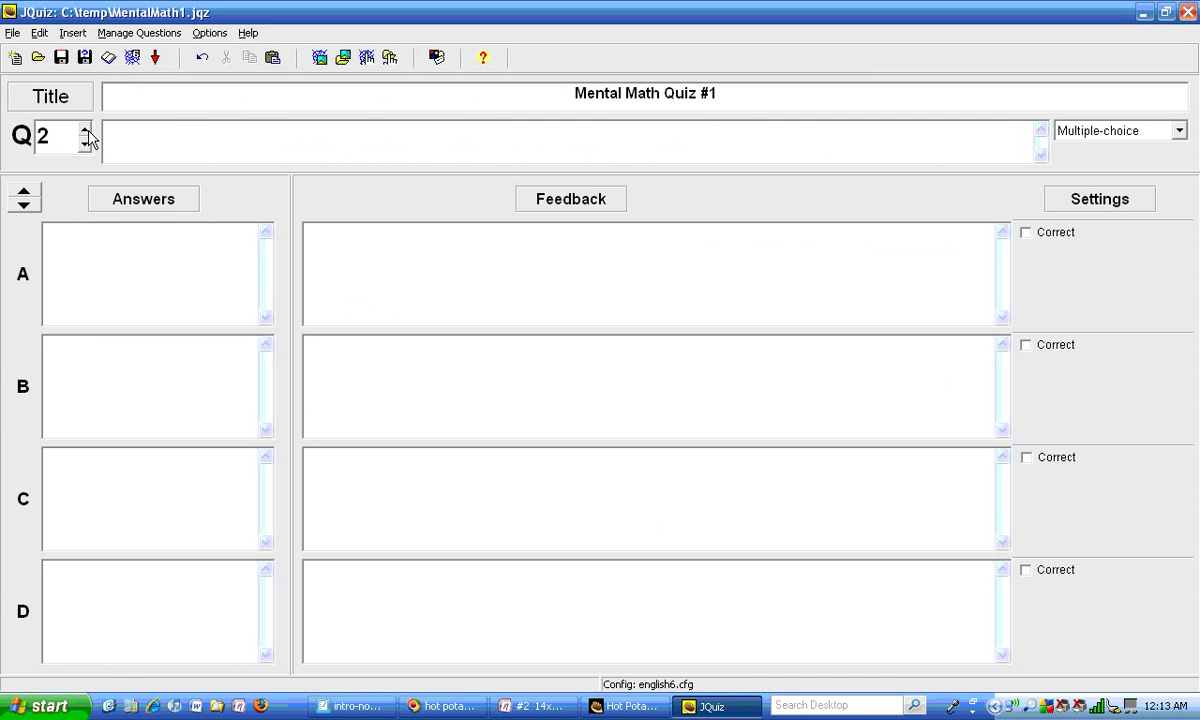
Step: Enter question 2 as '14 x 15 = _____', with answer A 29 and feedback 'This is multiplication'
{"action": "left_click", "coordinate": [150, 135]}
{"action": "type", "text": "14 x 15 = _____"}
{"action": "left_click", "coordinate": [140, 245]}
{"action": "type", "text": "29"}
{"action": "left_click", "coordinate": [438, 247]}
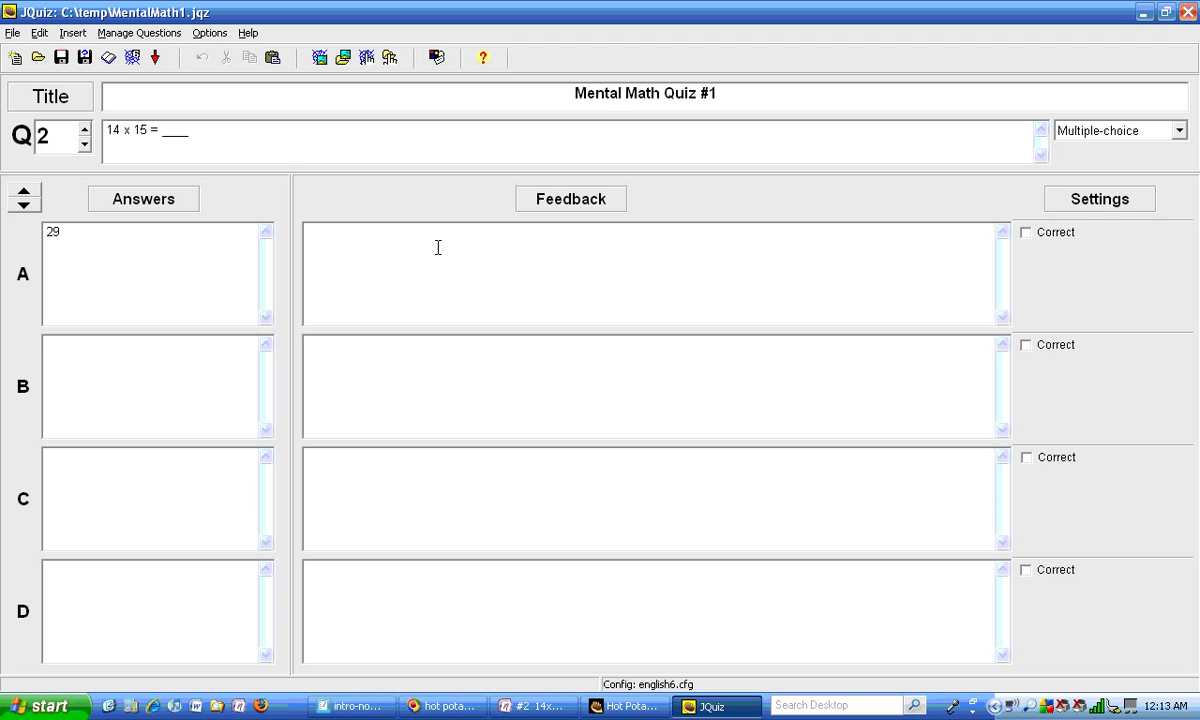
{"action": "type", "text": "This is multiplication"}
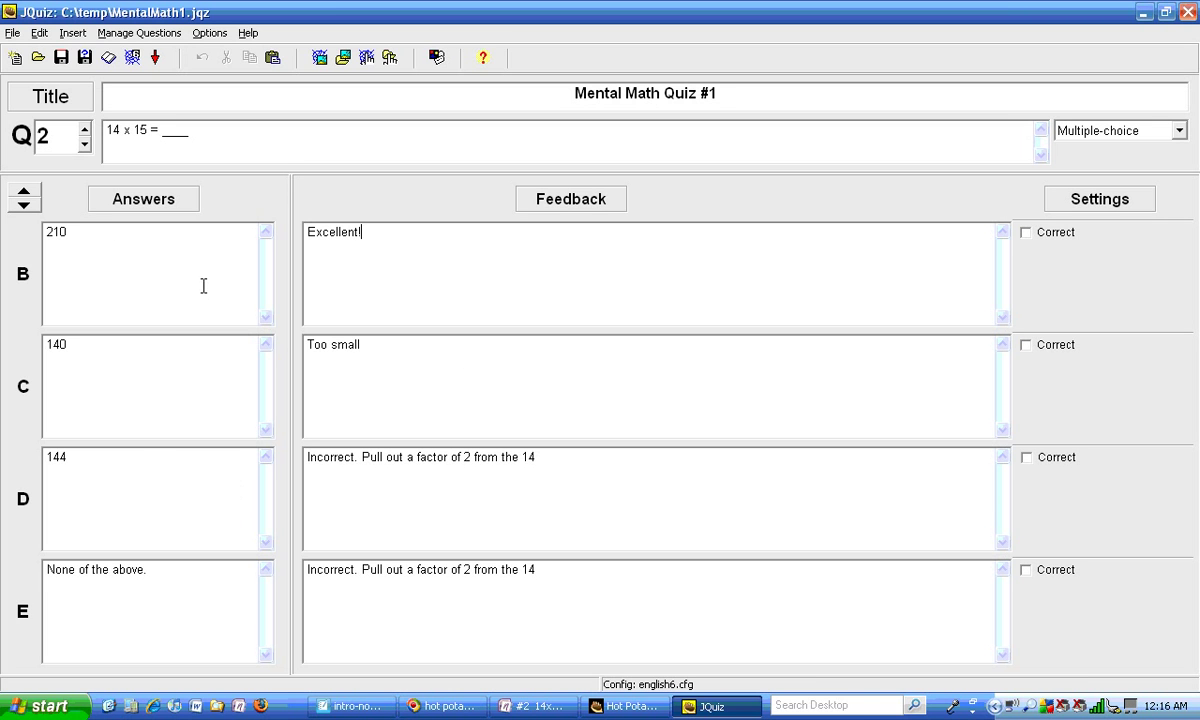
Step: Scroll to answers A–D, mark 210 (answer B) correct, and open a My Documents window
{"action": "left_click", "coordinate": [25, 190]}
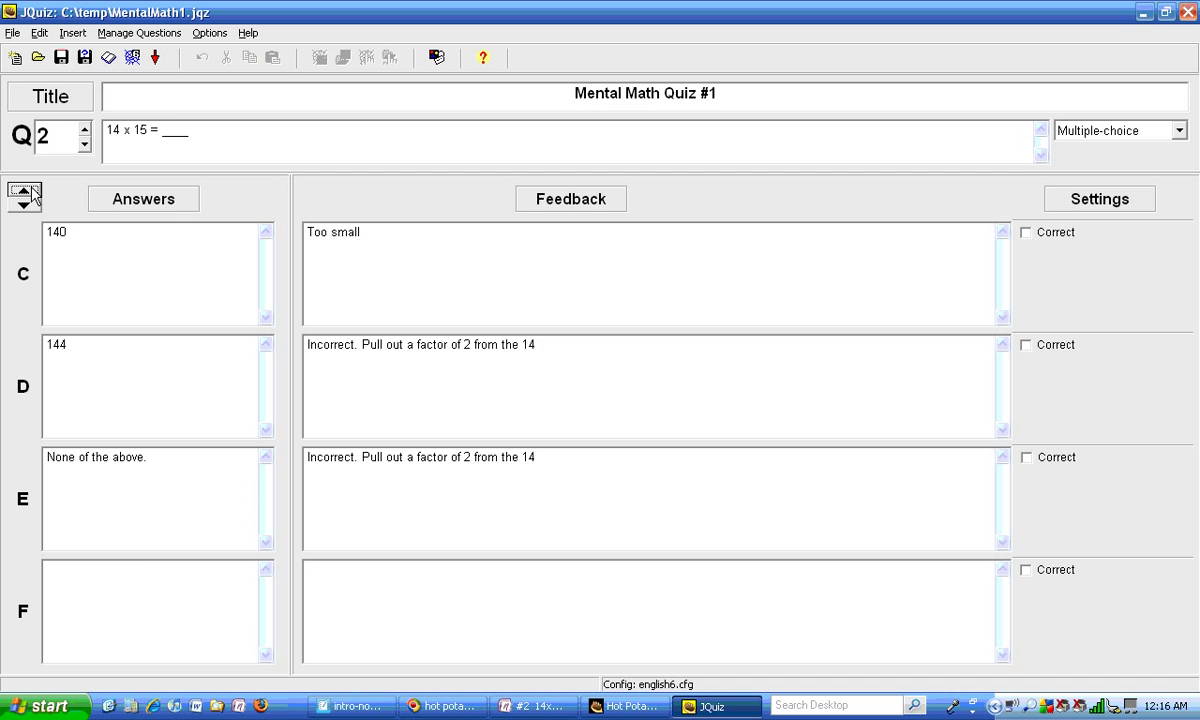
{"action": "left_click", "coordinate": [25, 204]}
{"action": "left_click", "coordinate": [25, 204]}
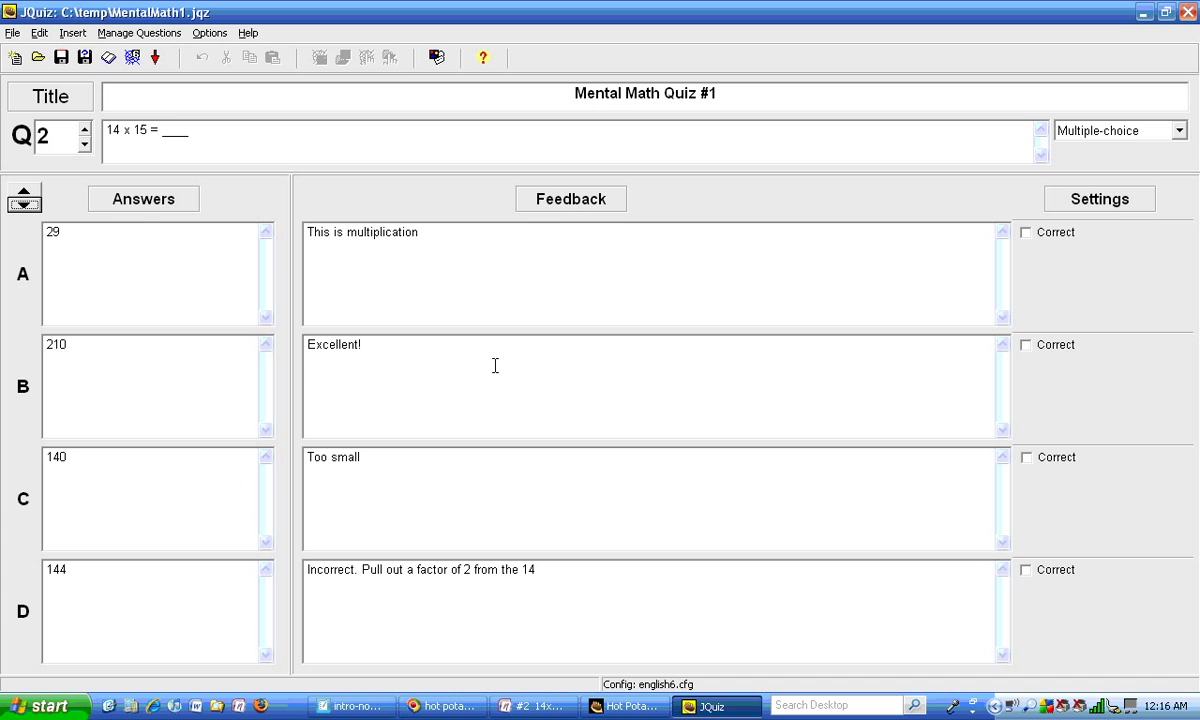
{"action": "left_click", "coordinate": [1028, 349]}
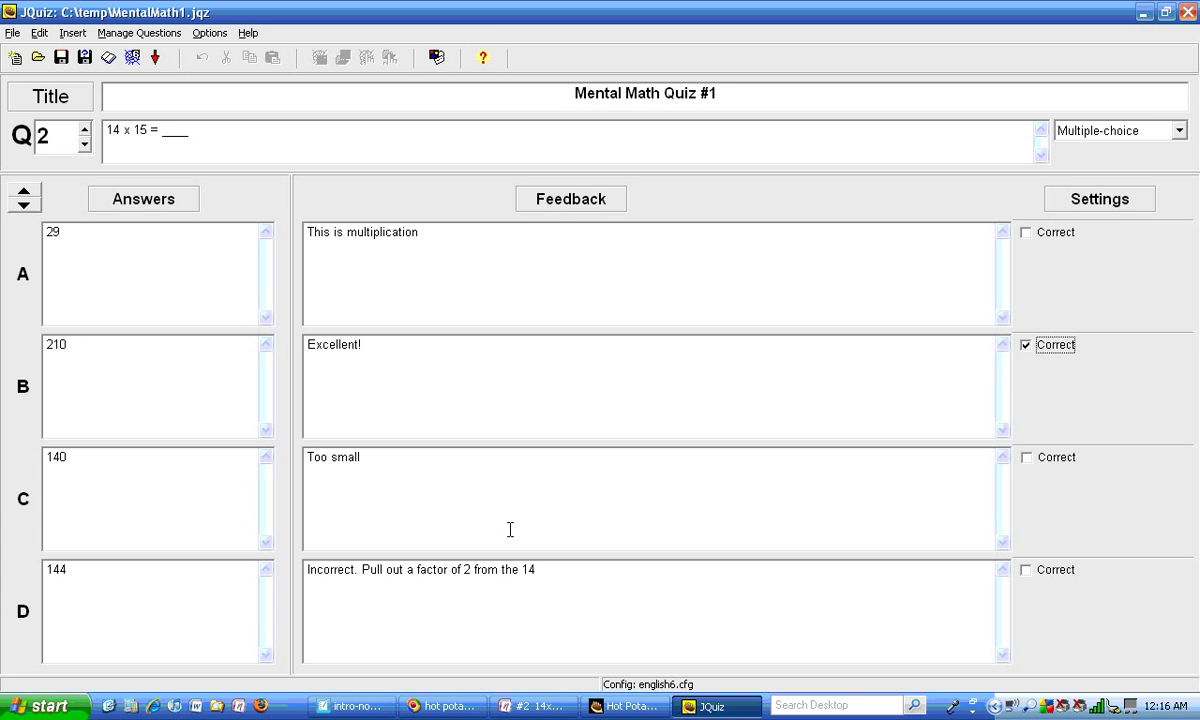
{"action": "left_click", "coordinate": [219, 708]}
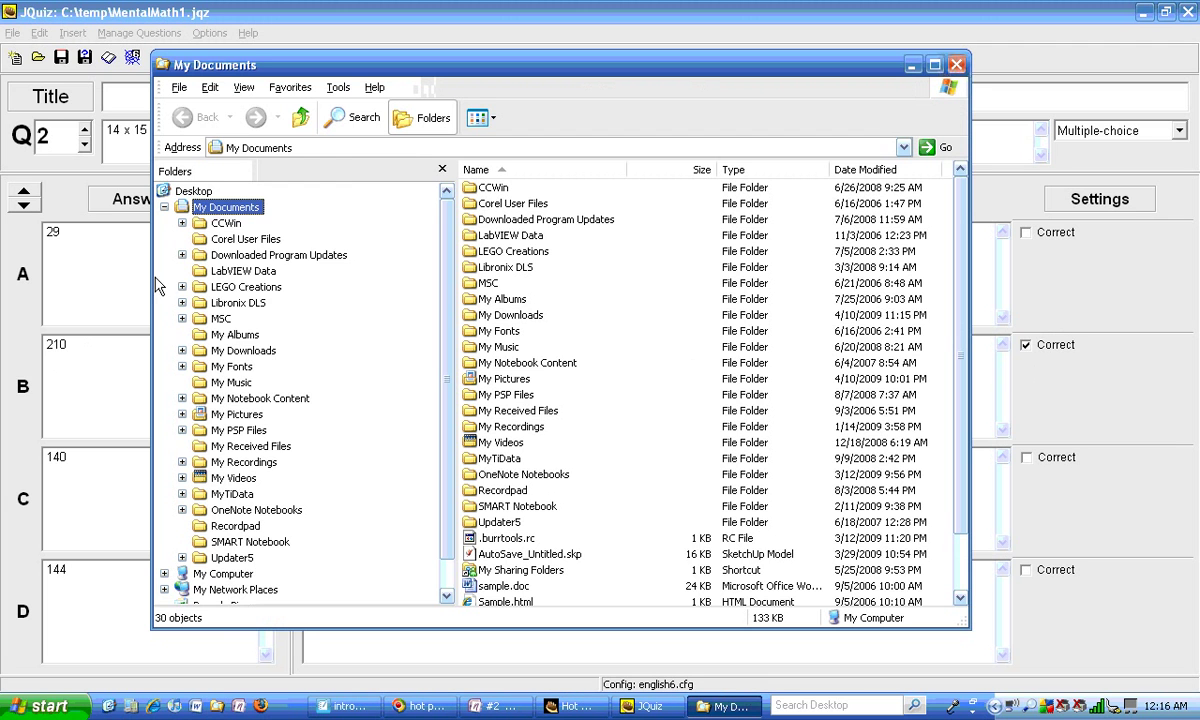
Step: Create a new folder named Math206 on Local Disk (C:), then close the Explorer window
{"action": "left_click", "coordinate": [164, 207]}
{"action": "left_click", "coordinate": [222, 222]}
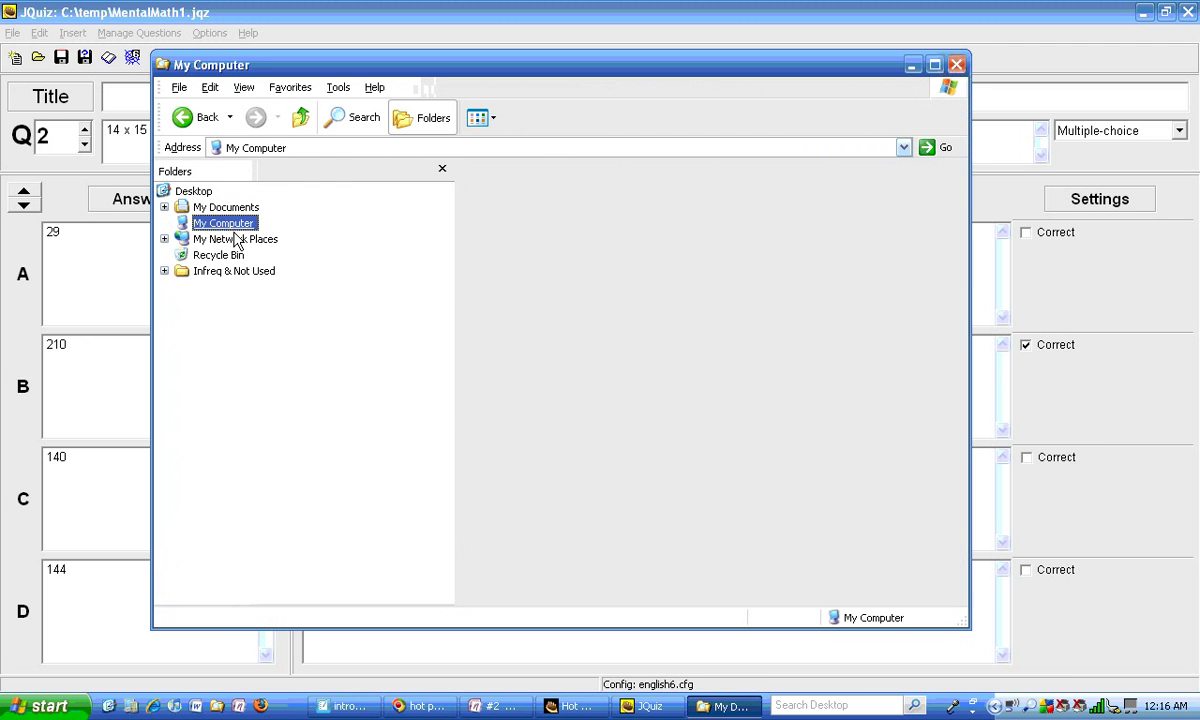
{"action": "left_click", "coordinate": [240, 239]}
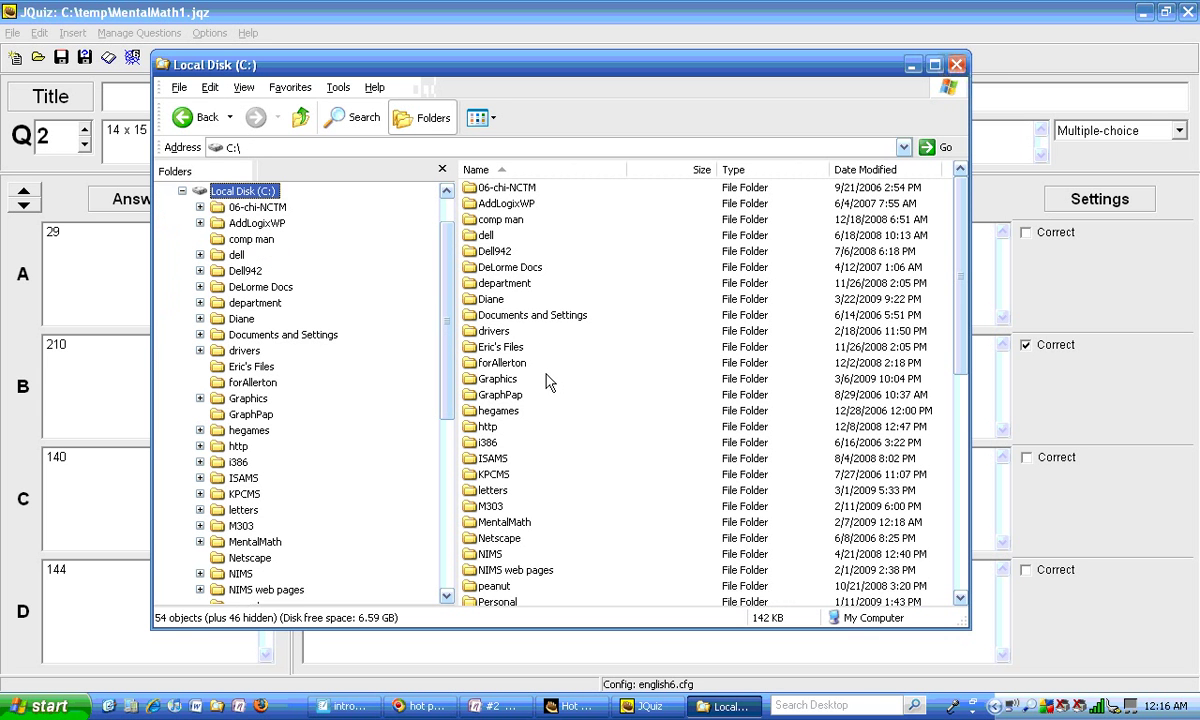
{"action": "right_click", "coordinate": [671, 453]}
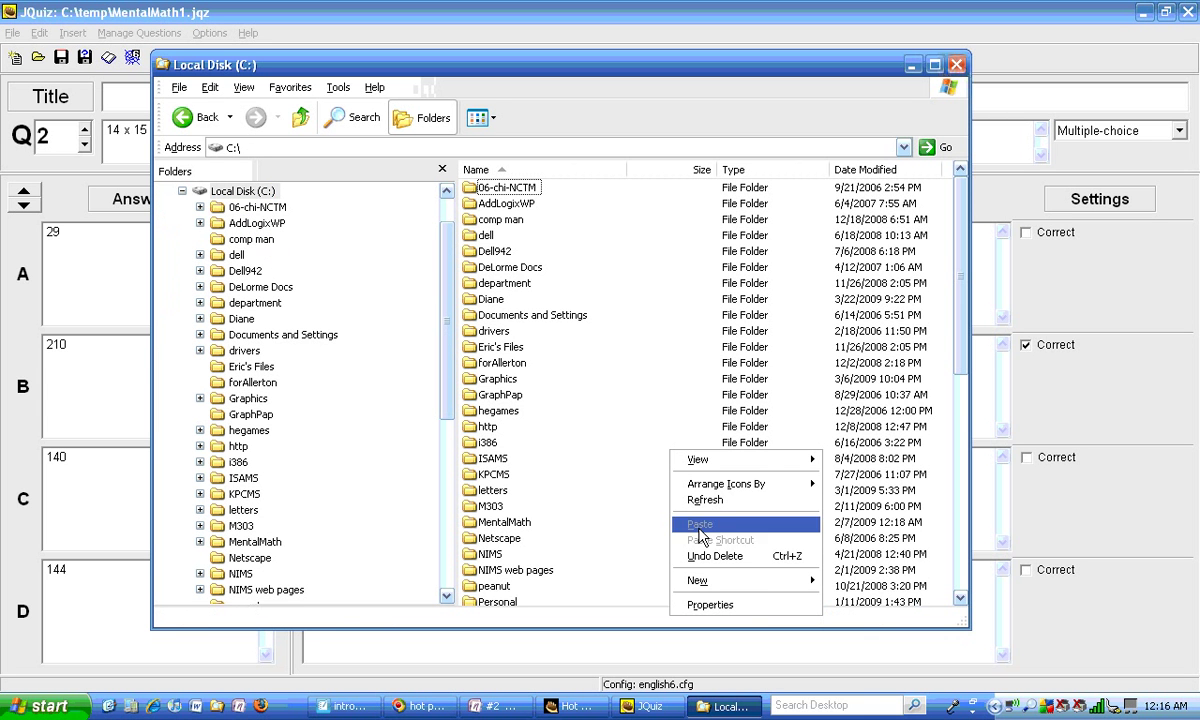
{"action": "mouse_move", "coordinate": [725, 590]}
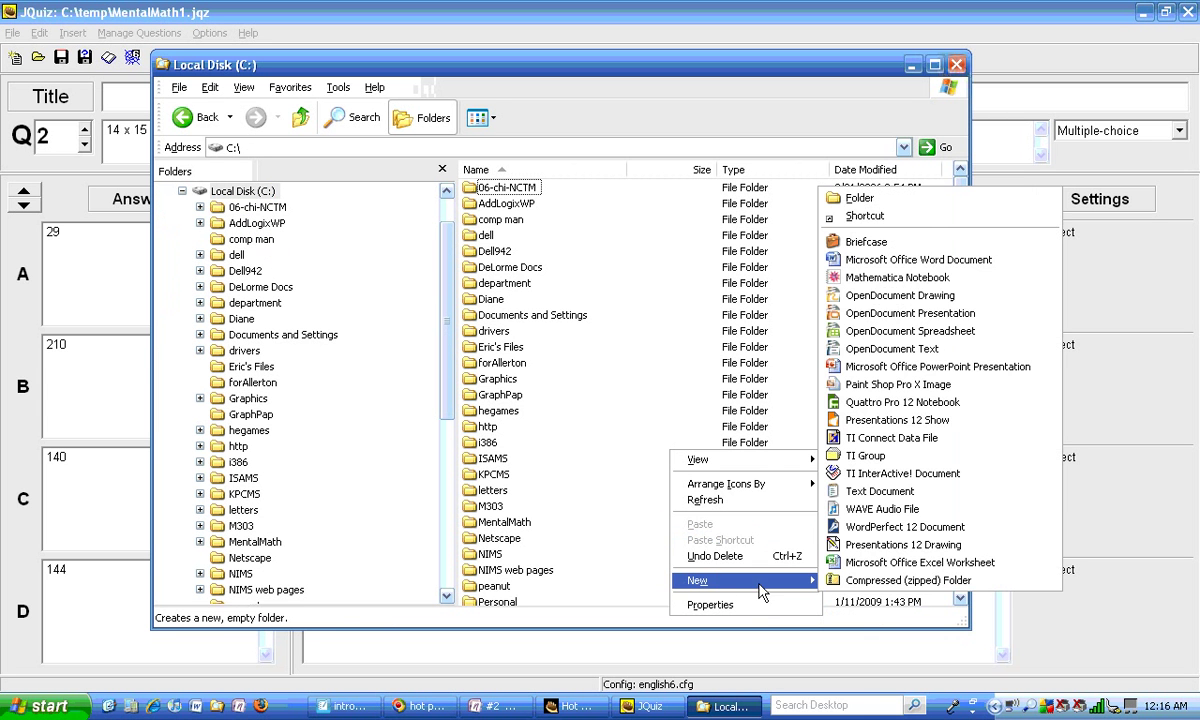
{"action": "left_click", "coordinate": [931, 202]}
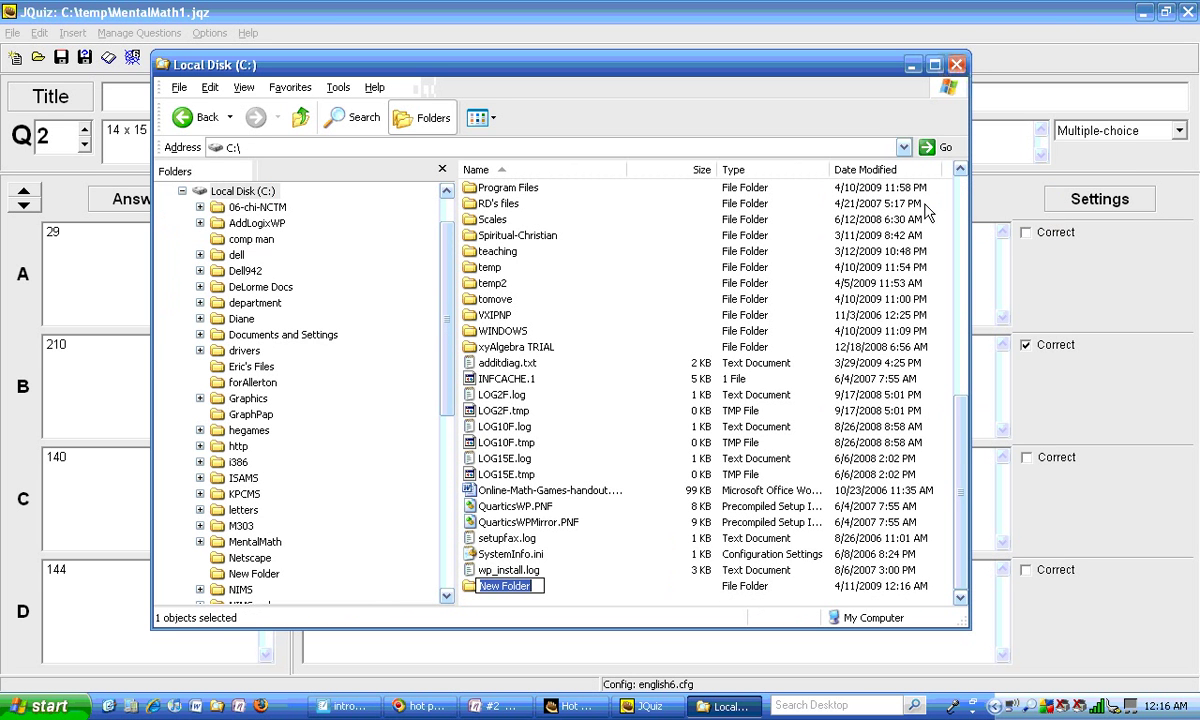
{"action": "type", "text": "Math"}
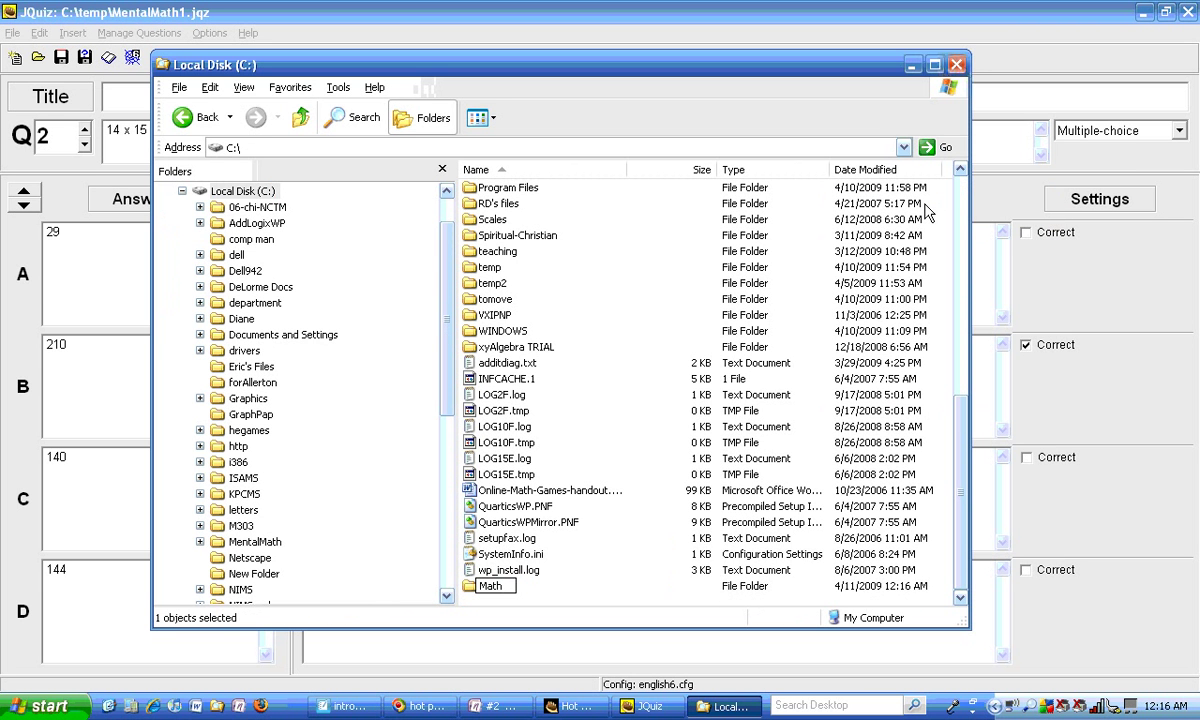
{"action": "type", "text": "206"}
{"action": "key", "text": "Return"}
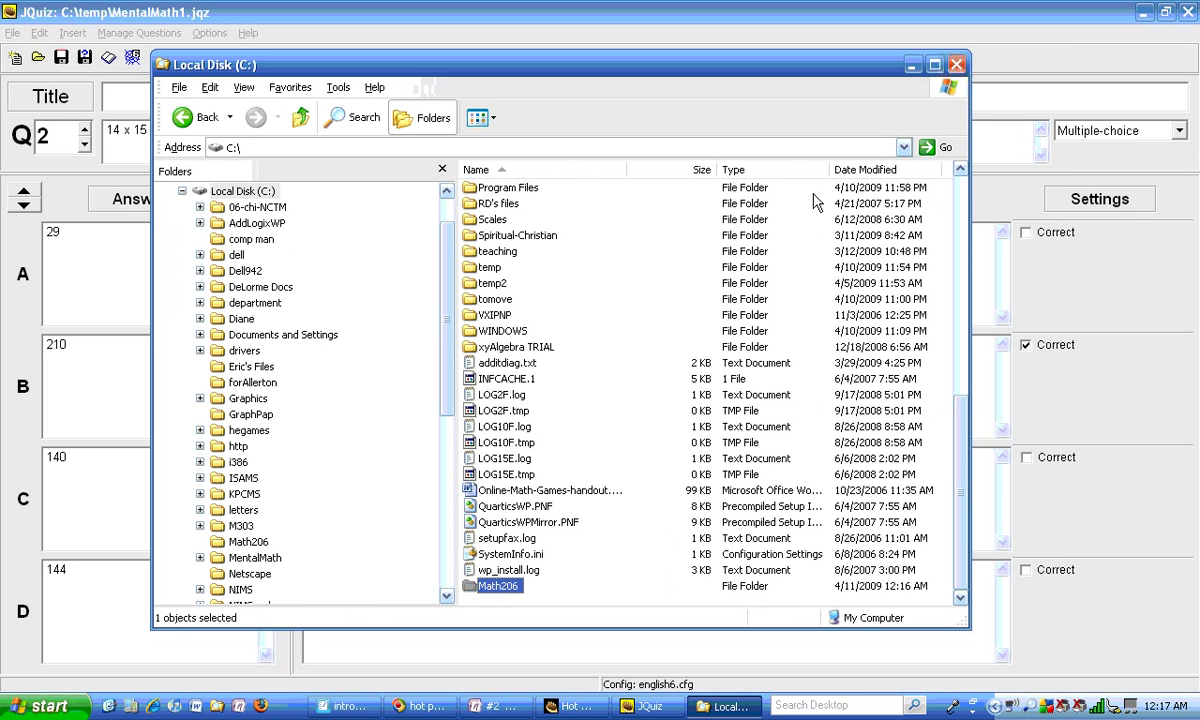
{"action": "left_click", "coordinate": [957, 66]}
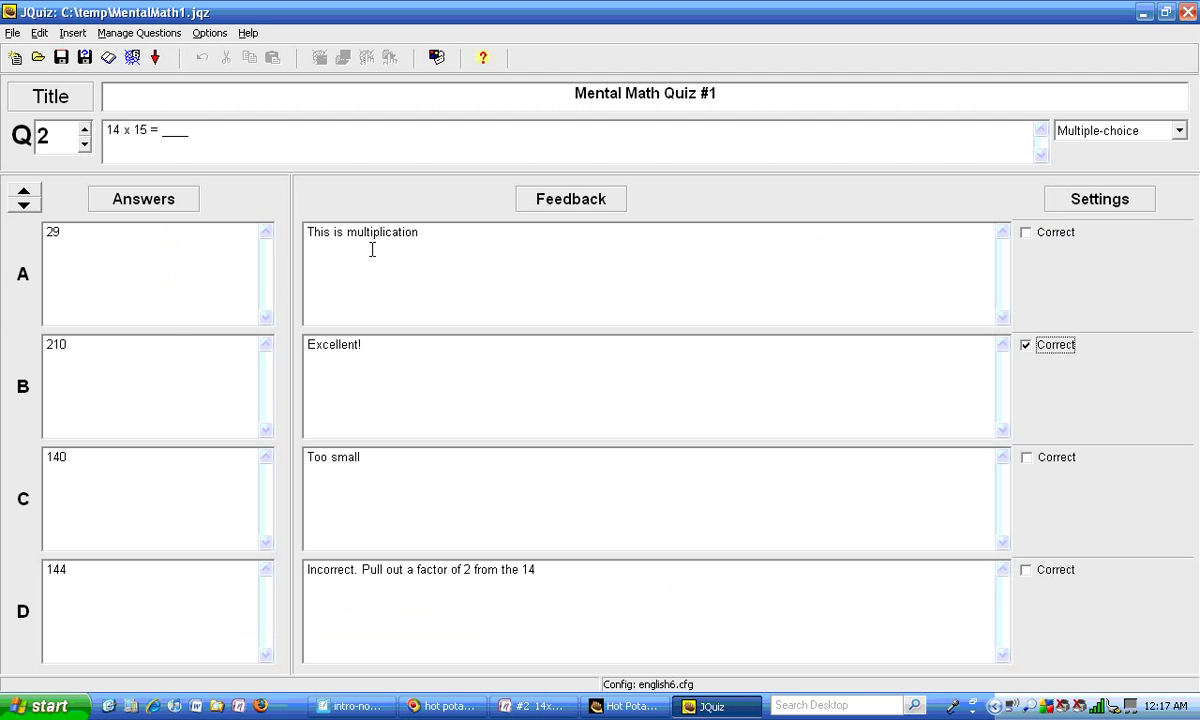
Step: Save the quiz as MentalMath1.jqz in the C:\Math206 folder
{"action": "left_click", "coordinate": [14, 35]}
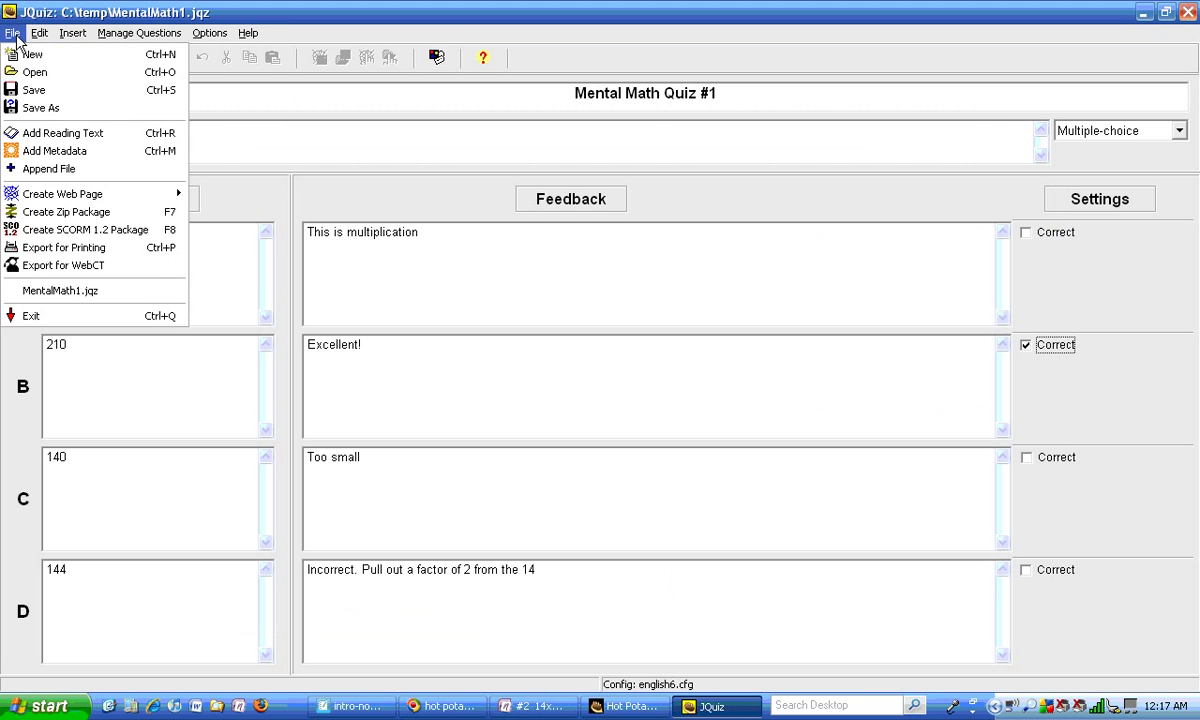
{"action": "left_click", "coordinate": [28, 110]}
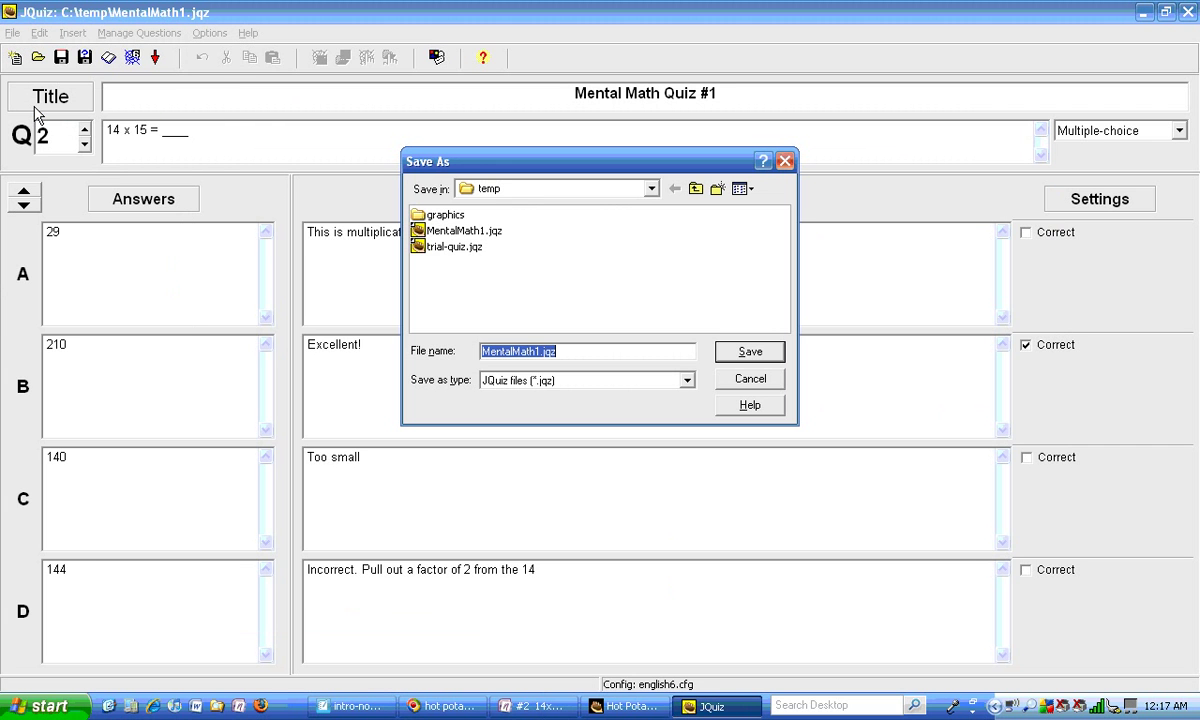
{"action": "left_click", "coordinate": [532, 196]}
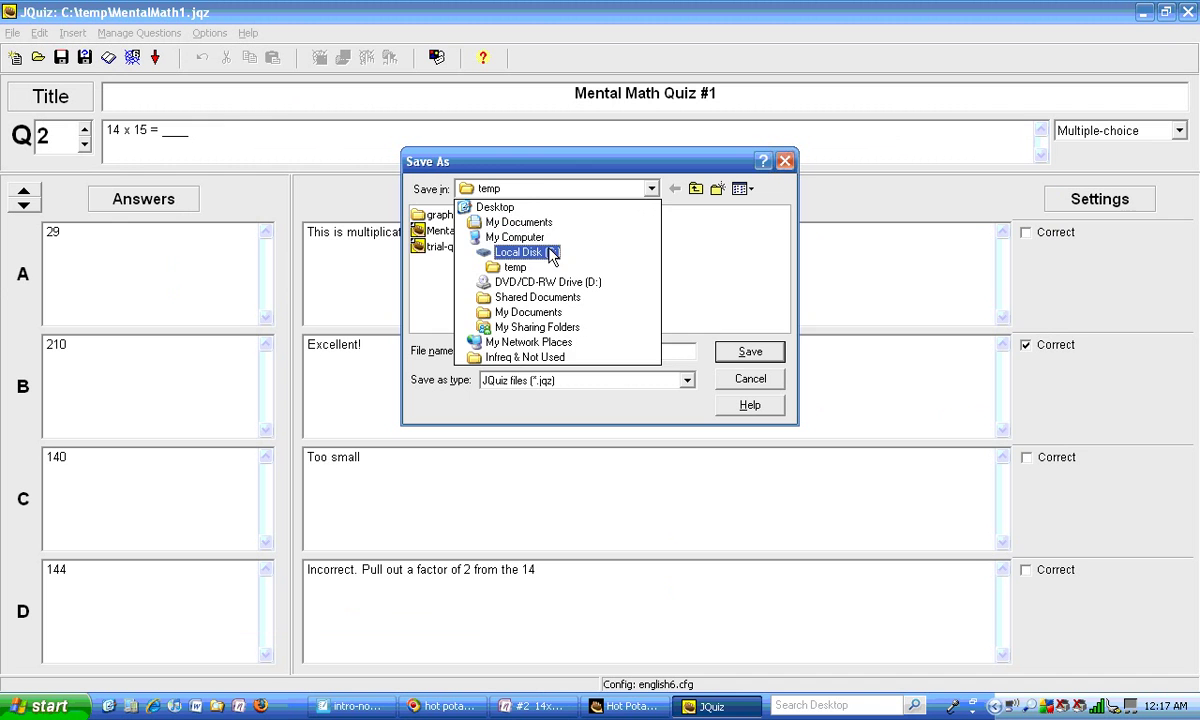
{"action": "left_click", "coordinate": [549, 254]}
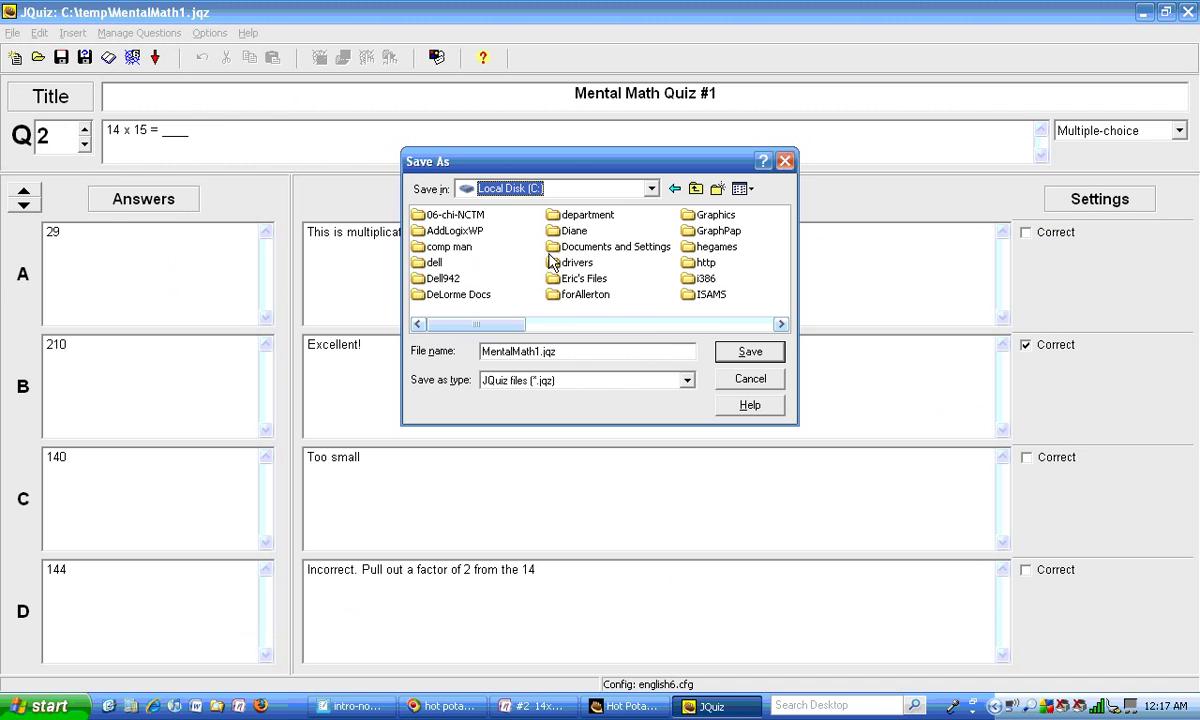
{"action": "left_click", "coordinate": [781, 325]}
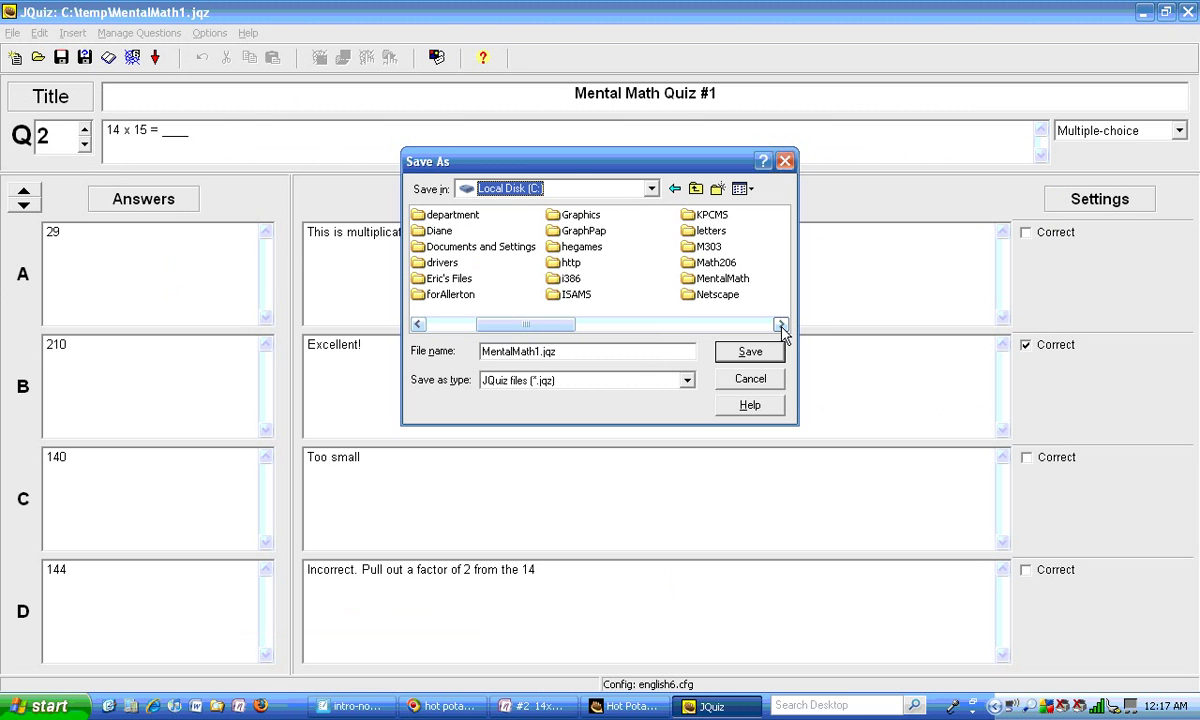
{"action": "left_click", "coordinate": [694, 265]}
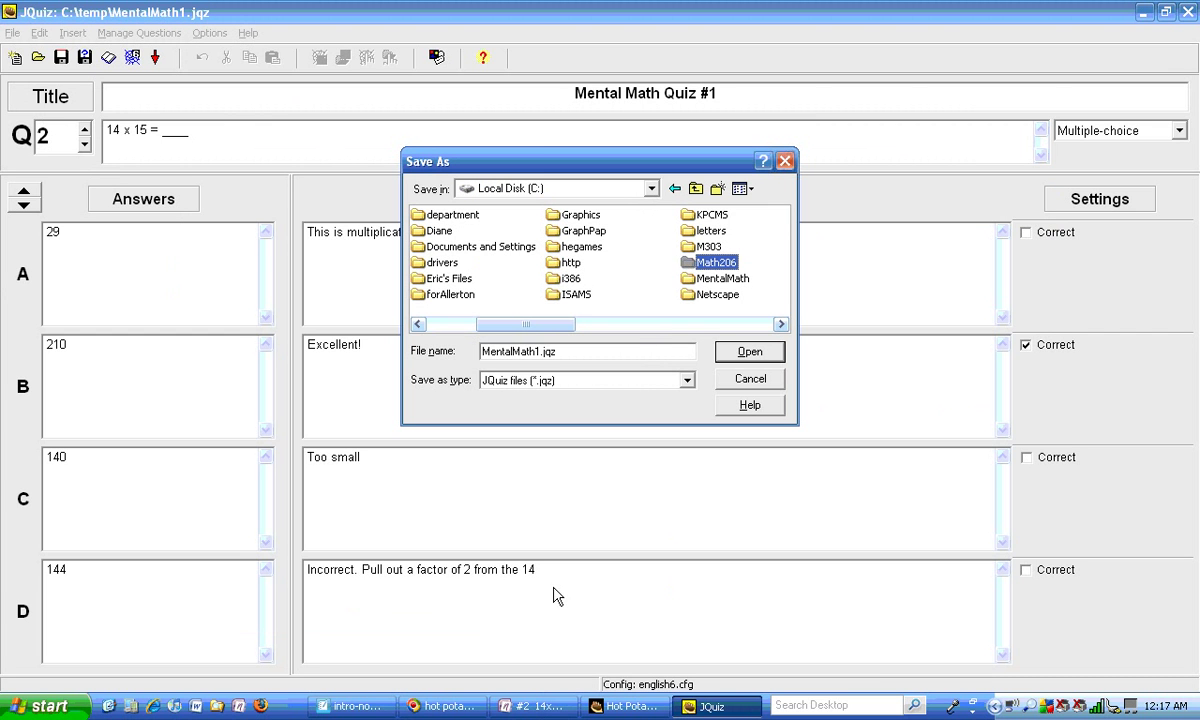
{"action": "key", "text": "Return"}
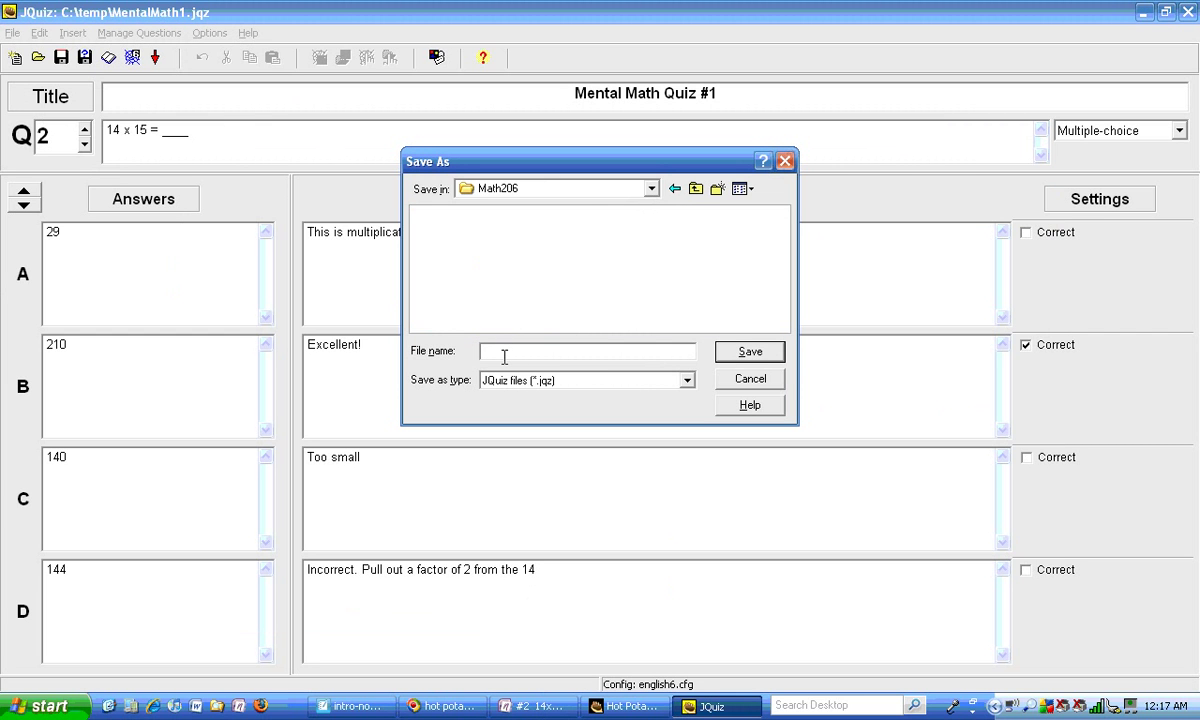
{"action": "type", "text": "MentalMath1"}
{"action": "left_click", "coordinate": [761, 354]}
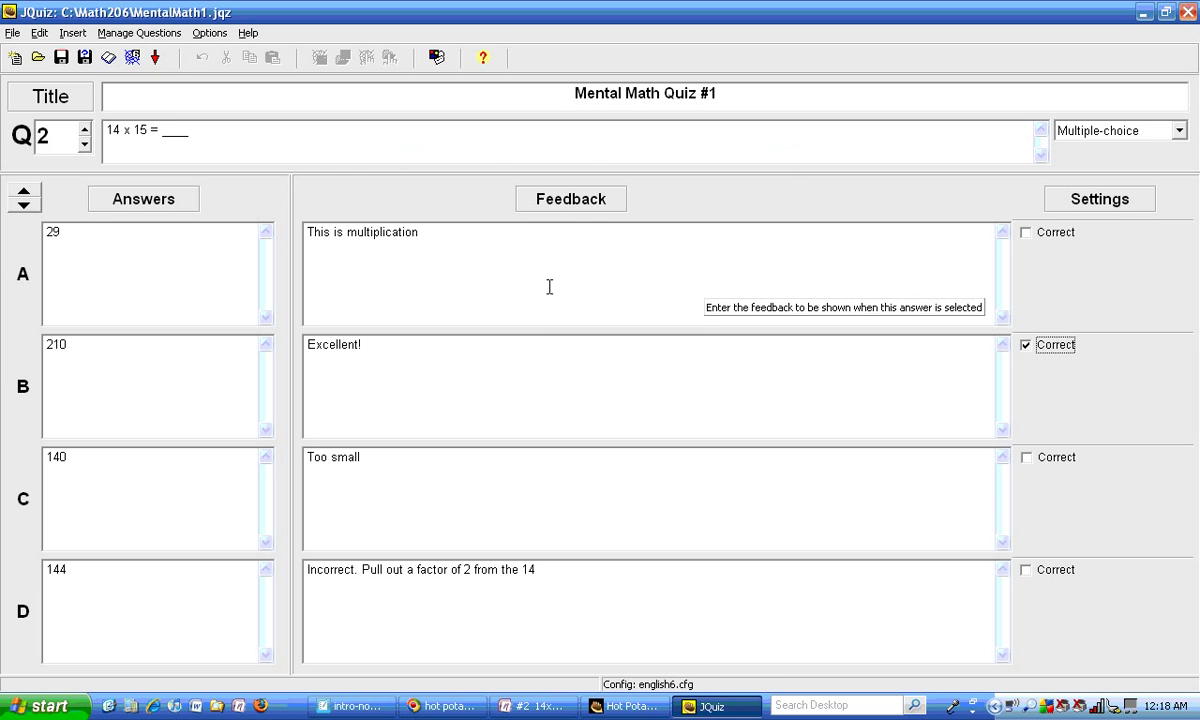
Step: Export the quiz as a Standard Format web page, MentalMath1.htm, in Math206
{"action": "left_click", "coordinate": [12, 33]}
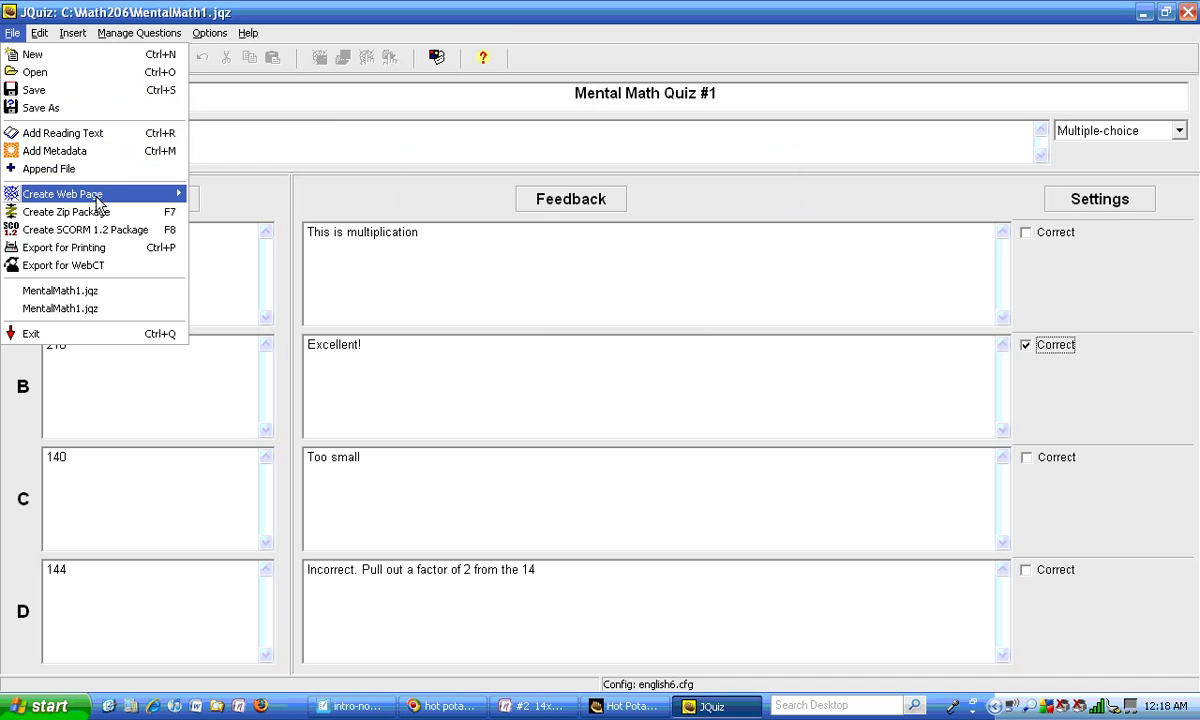
{"action": "mouse_move", "coordinate": [105, 195]}
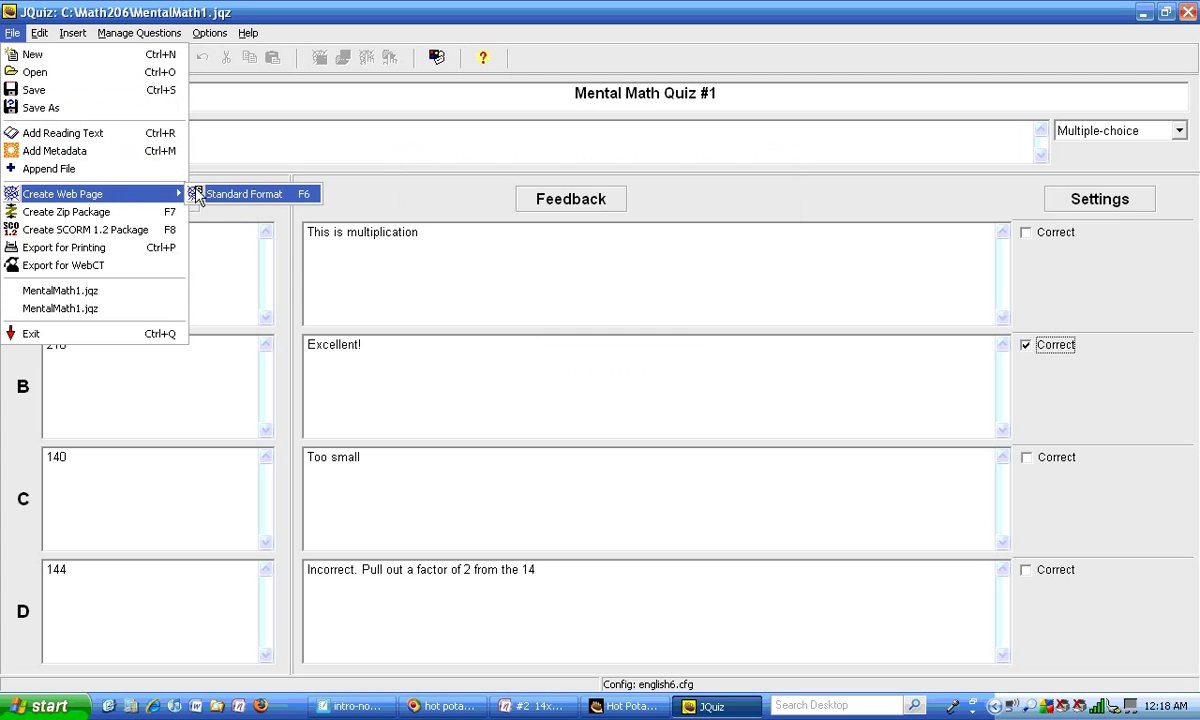
{"action": "left_click", "coordinate": [232, 195]}
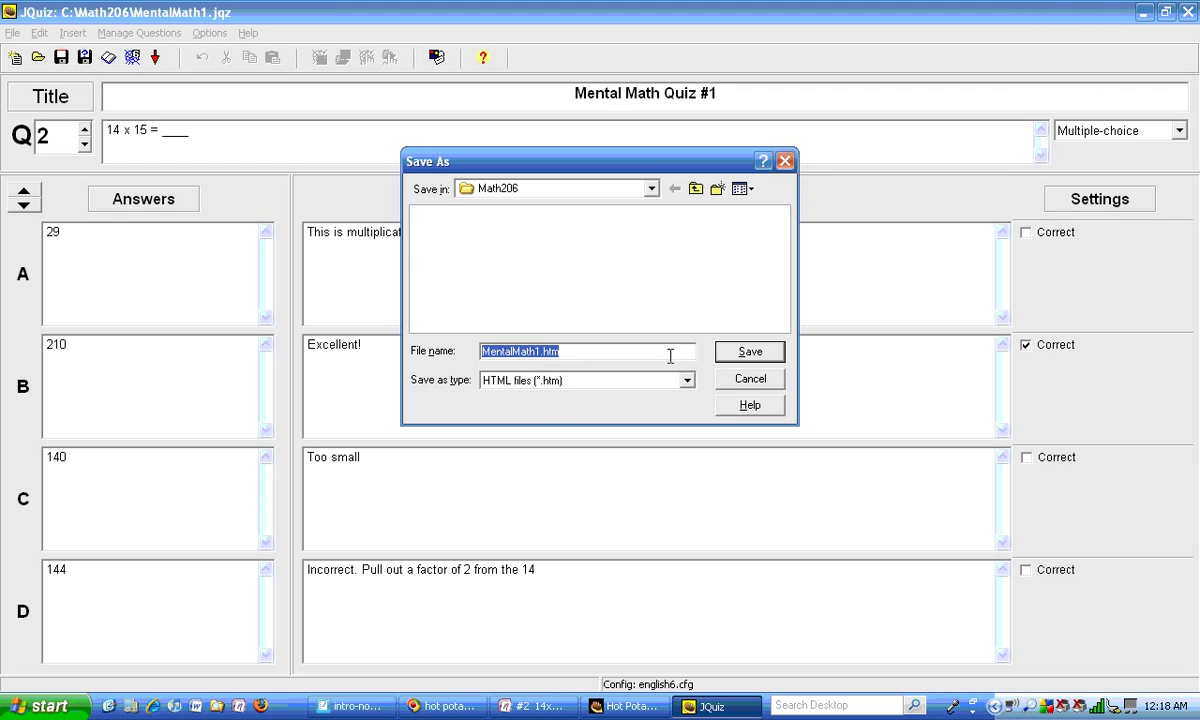
{"action": "left_click", "coordinate": [750, 353]}
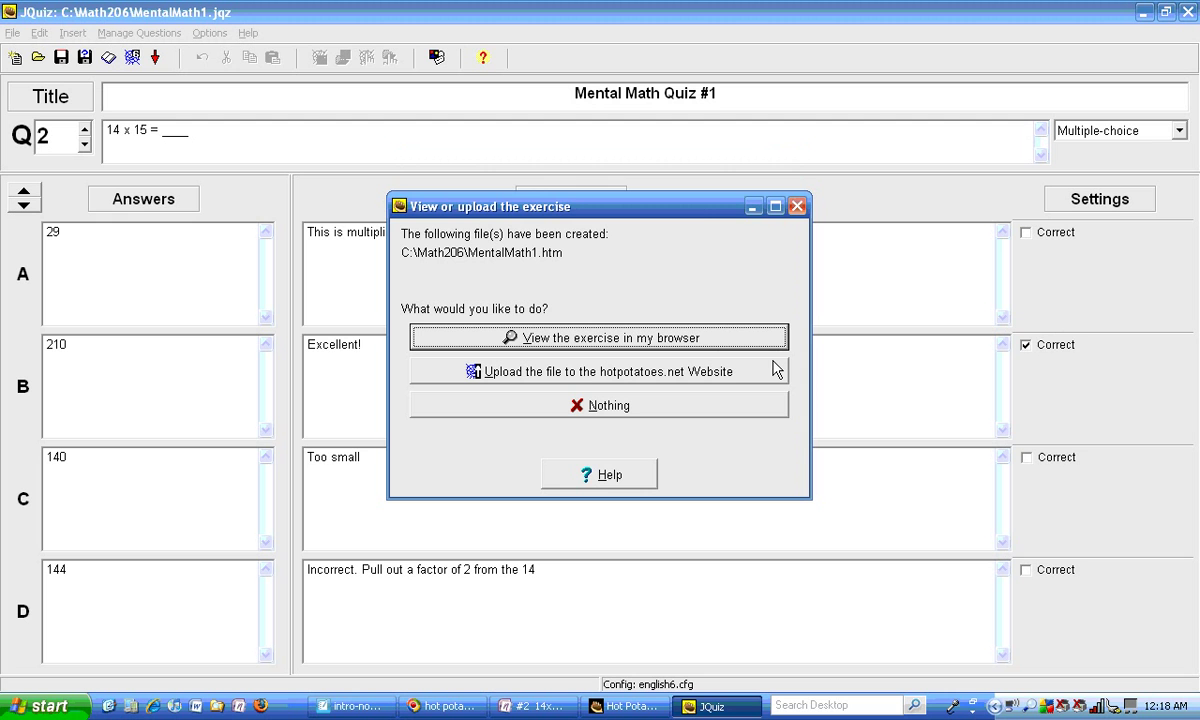
Step: View the exported MentalMath1.htm exercise in Internet Explorer
{"action": "left_click_drag", "start_coordinate": [692, 214], "coordinate": [688, 224]}
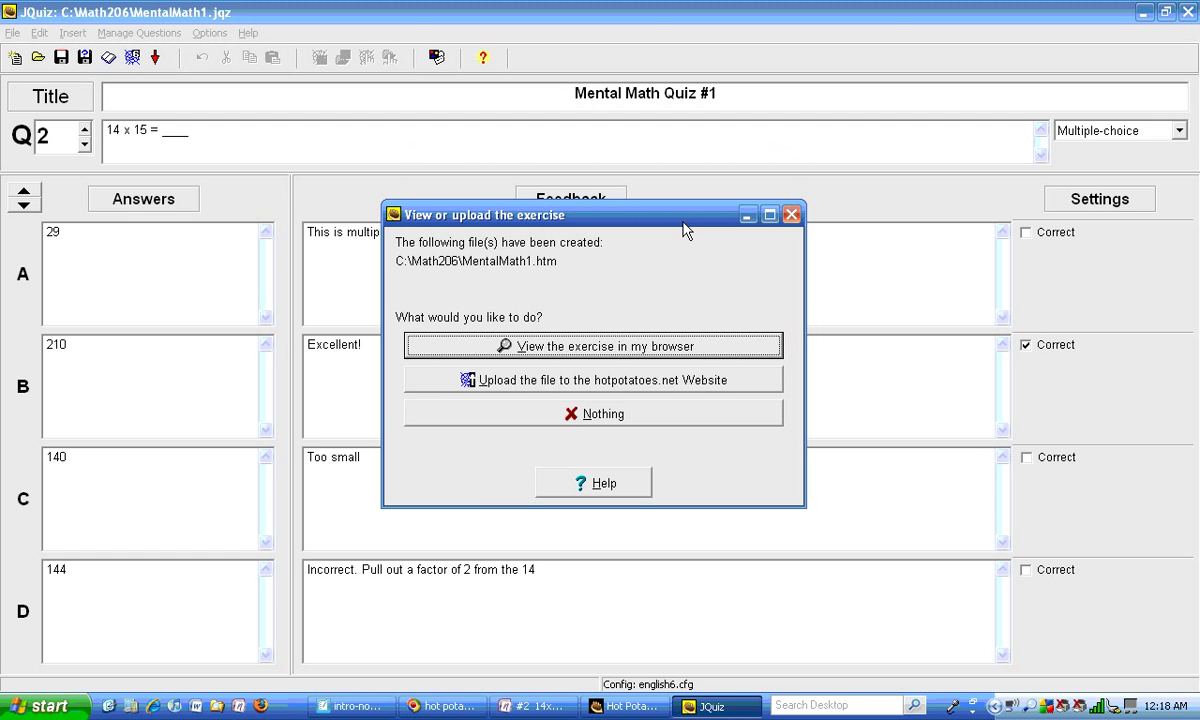
{"action": "left_click", "coordinate": [690, 346]}
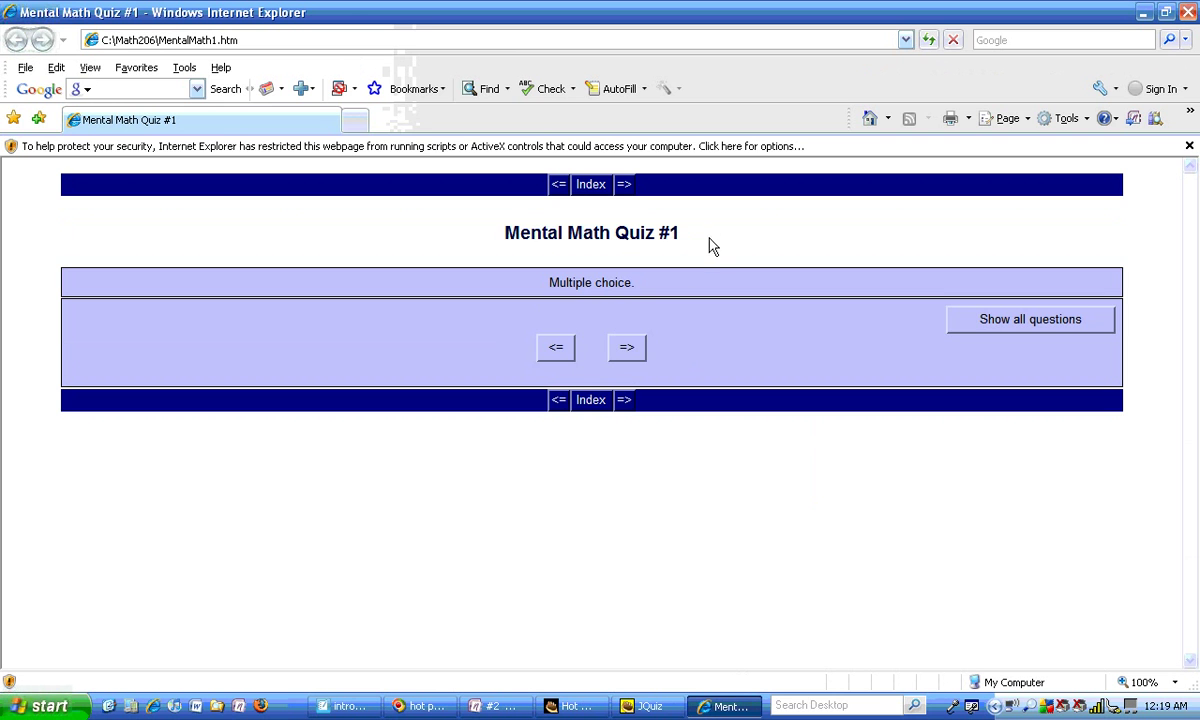
Step: Allow the page's blocked content and confirm the security warning
{"action": "left_click", "coordinate": [870, 153]}
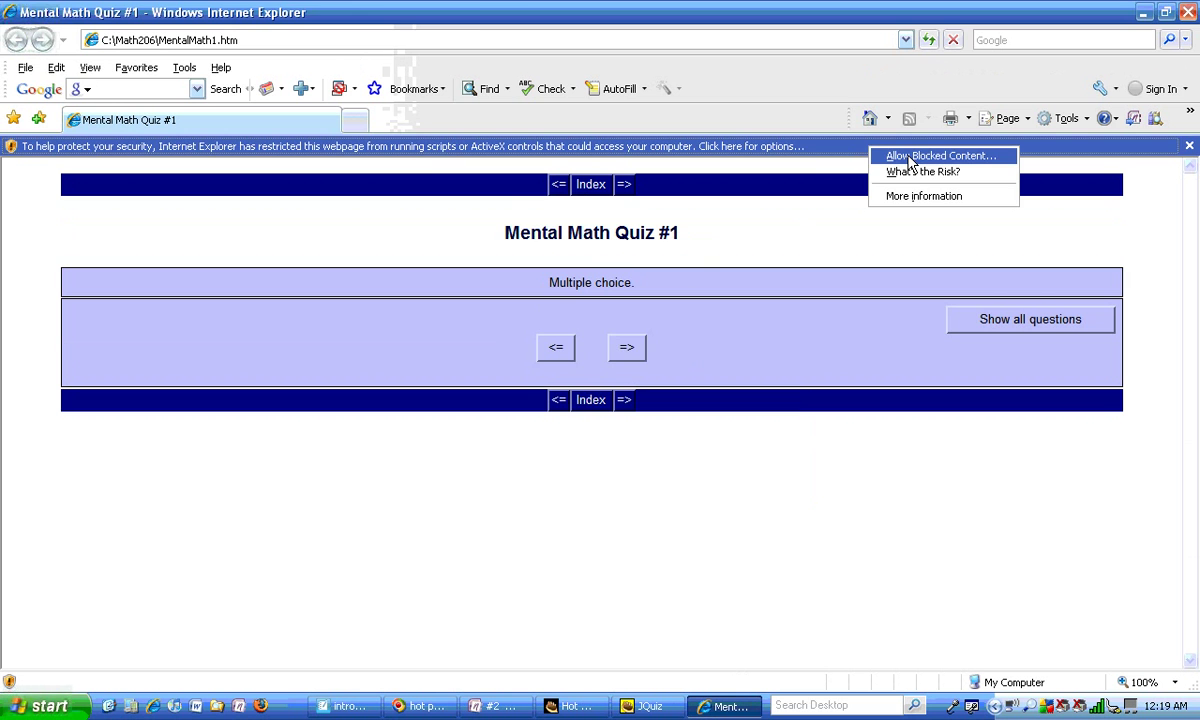
{"action": "left_click", "coordinate": [912, 157]}
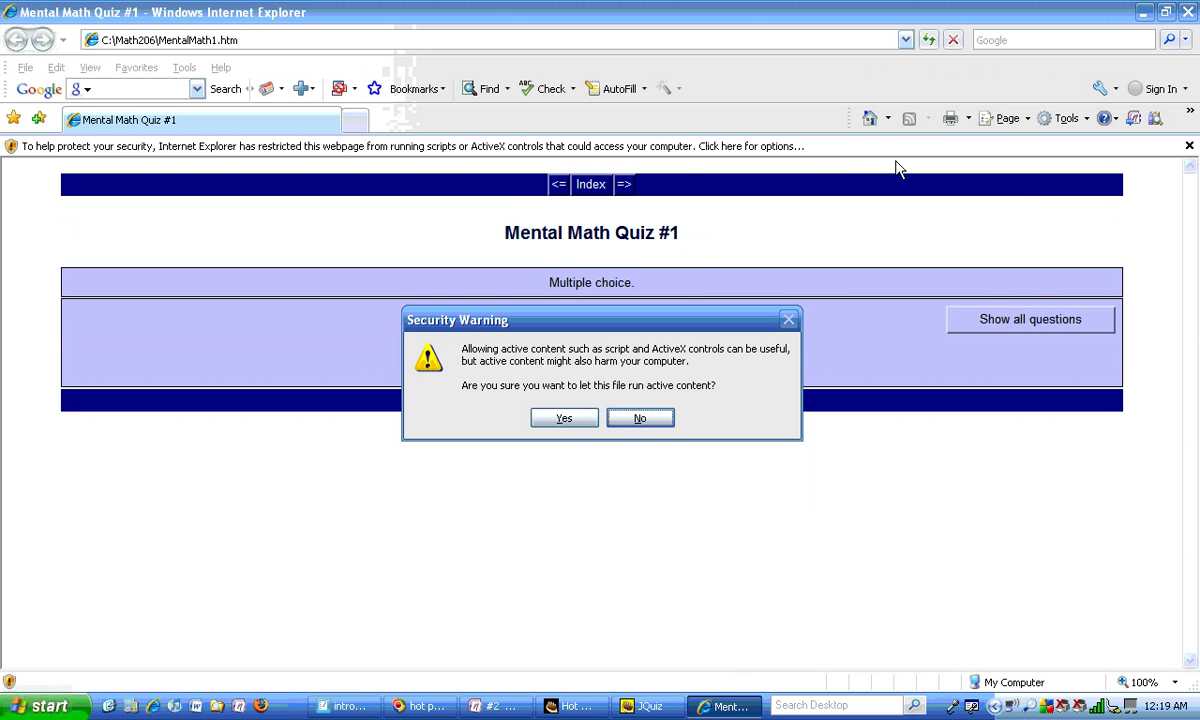
{"action": "left_click", "coordinate": [564, 418]}
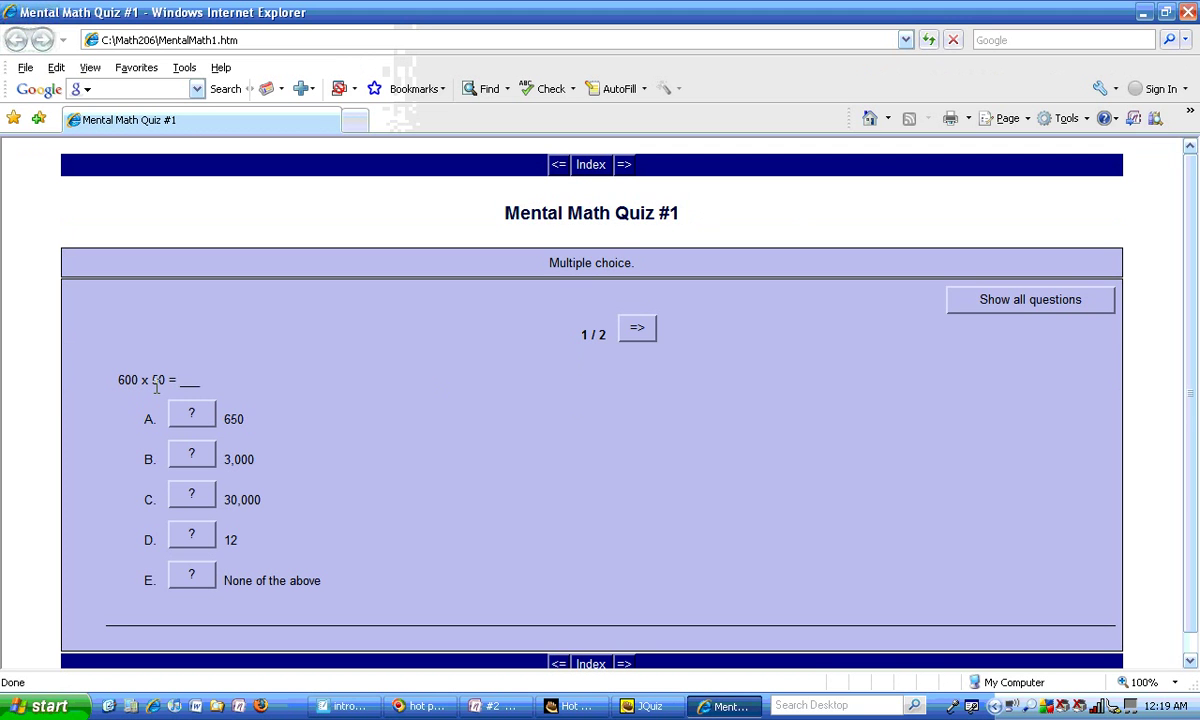
Step: Answer question 1 with 30,000, dismiss the feedback, and advance to question 2
{"action": "left_click", "coordinate": [200, 507]}
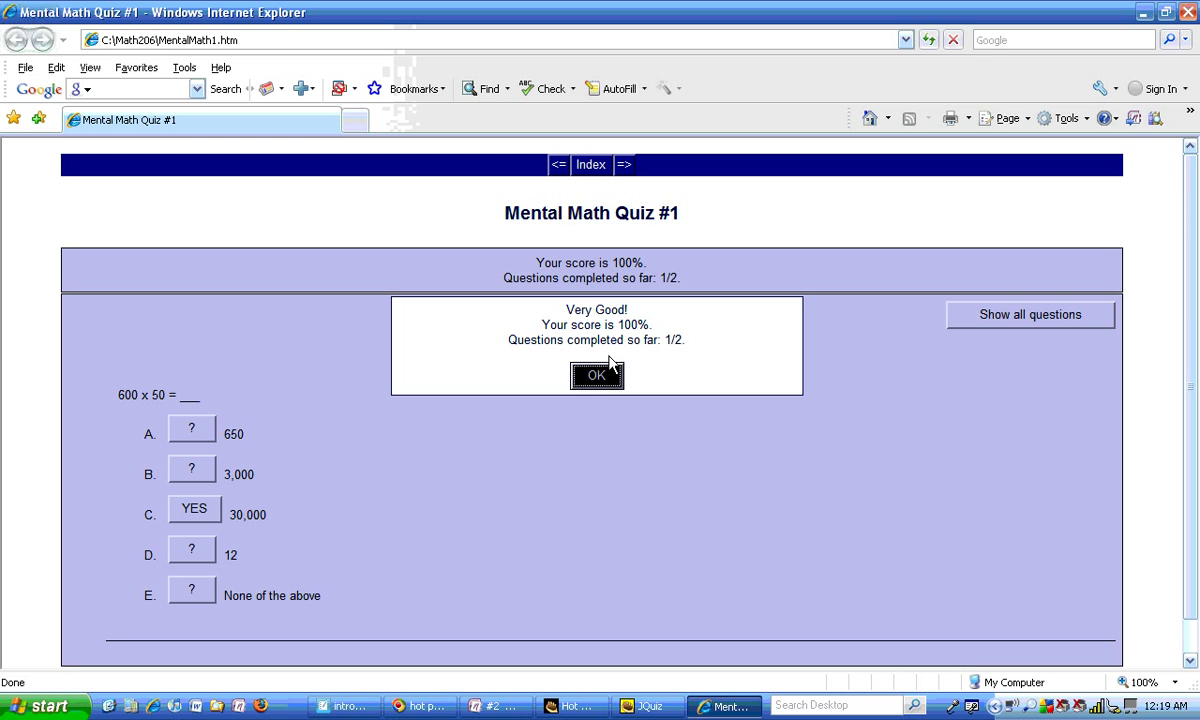
{"action": "left_click", "coordinate": [605, 378]}
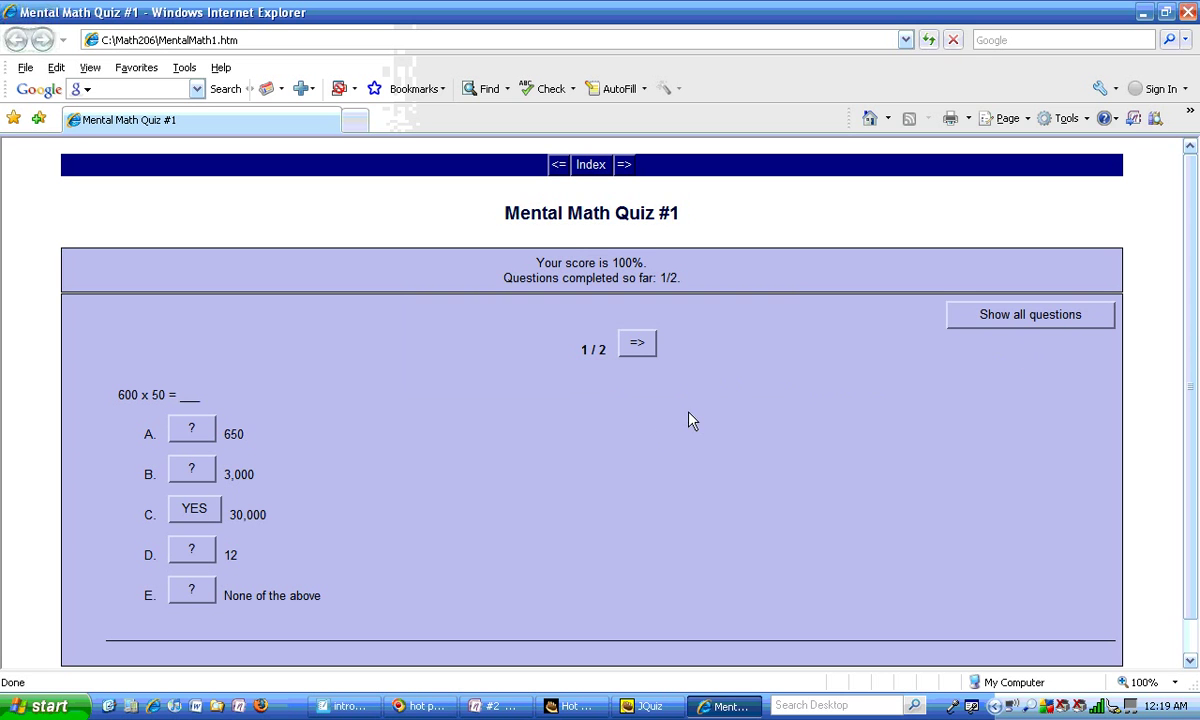
{"action": "left_click", "coordinate": [638, 346]}
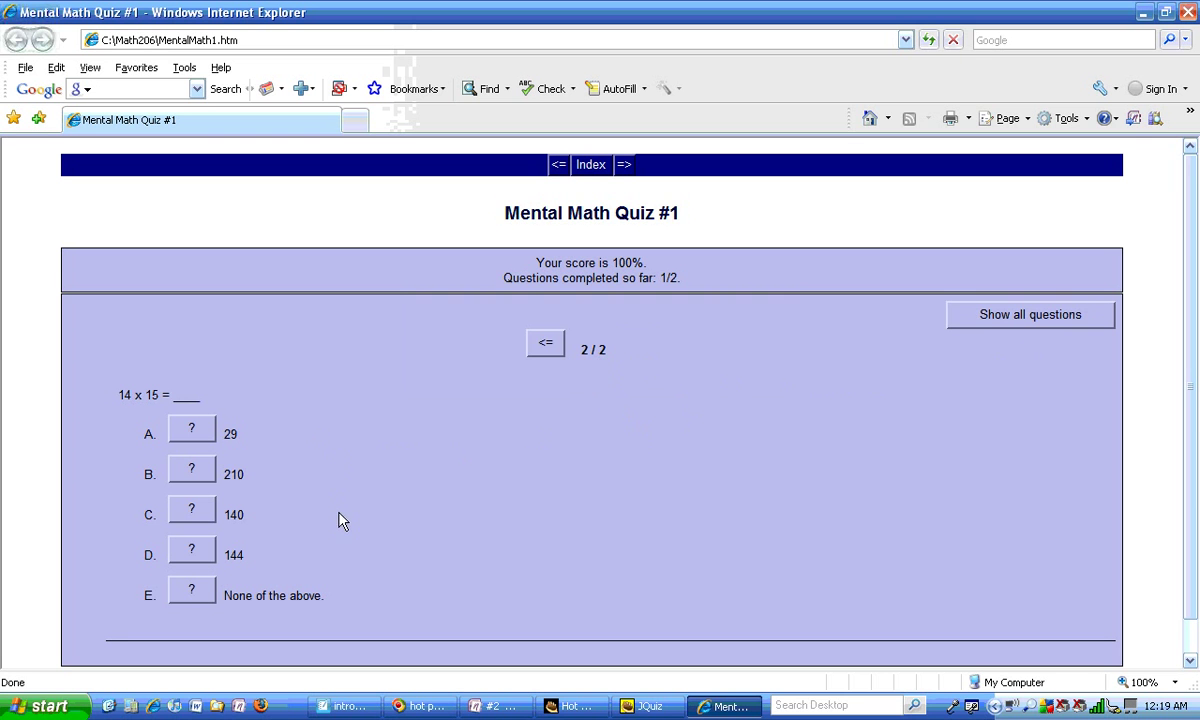
Step: Answer question 2 with 144 (marked wrong), then 210, and close the 87% score message
{"action": "left_click", "coordinate": [192, 551]}
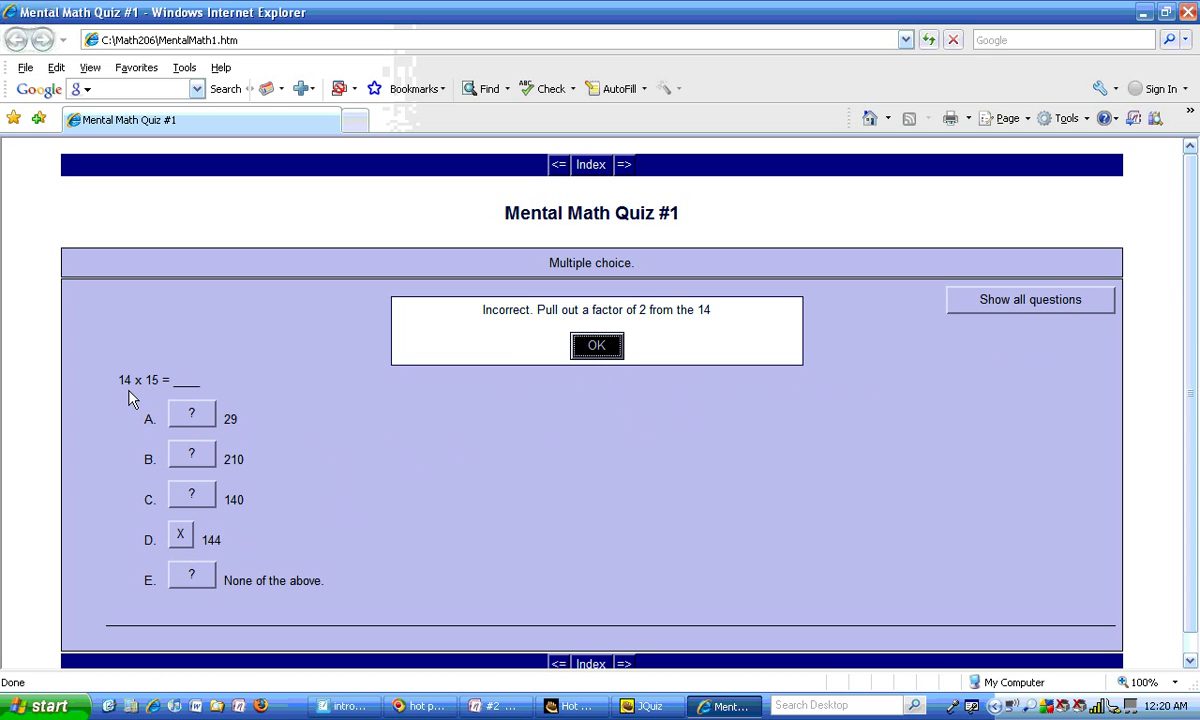
{"action": "left_click", "coordinate": [194, 458]}
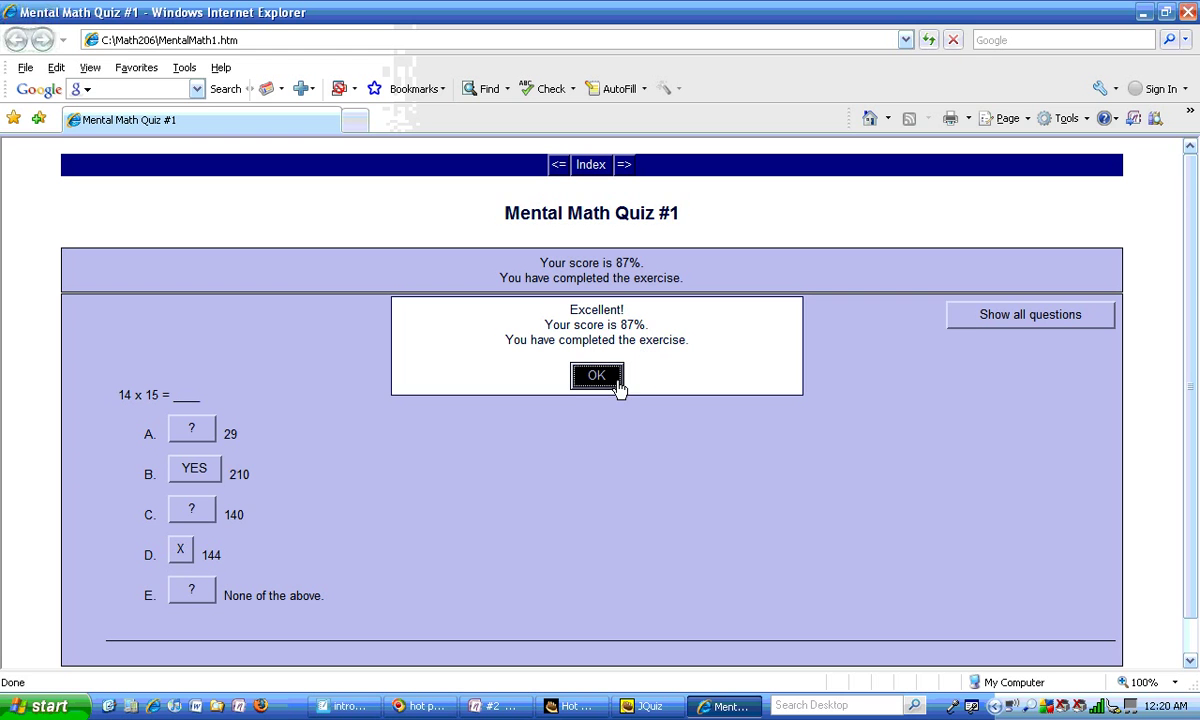
{"action": "left_click", "coordinate": [619, 384]}
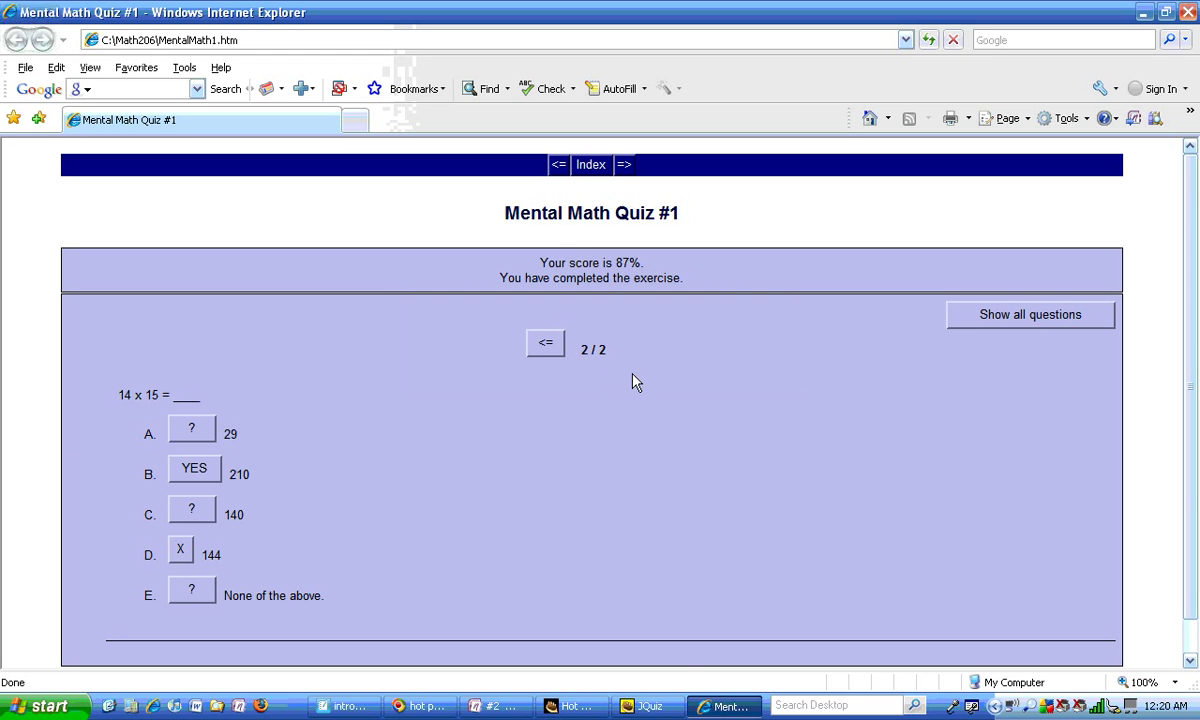
Step: Back in JQuiz, add question 3 and type 'item' as its question text
{"action": "left_click", "coordinate": [655, 707]}
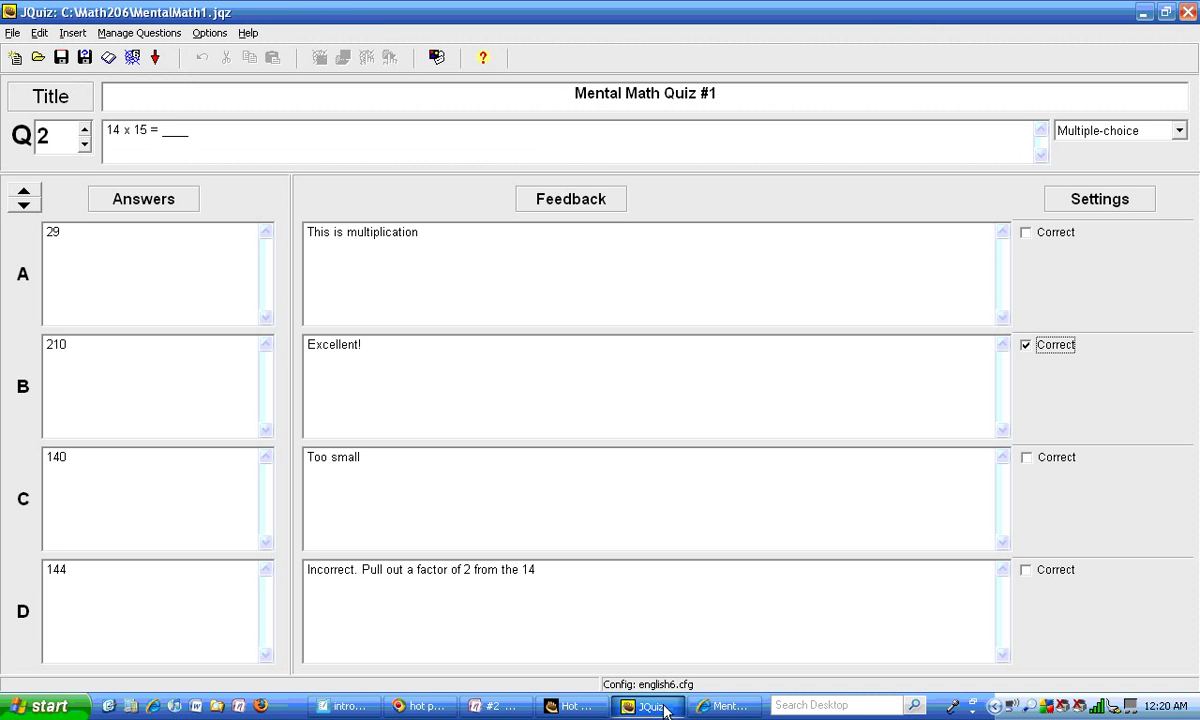
{"action": "left_click", "coordinate": [85, 129]}
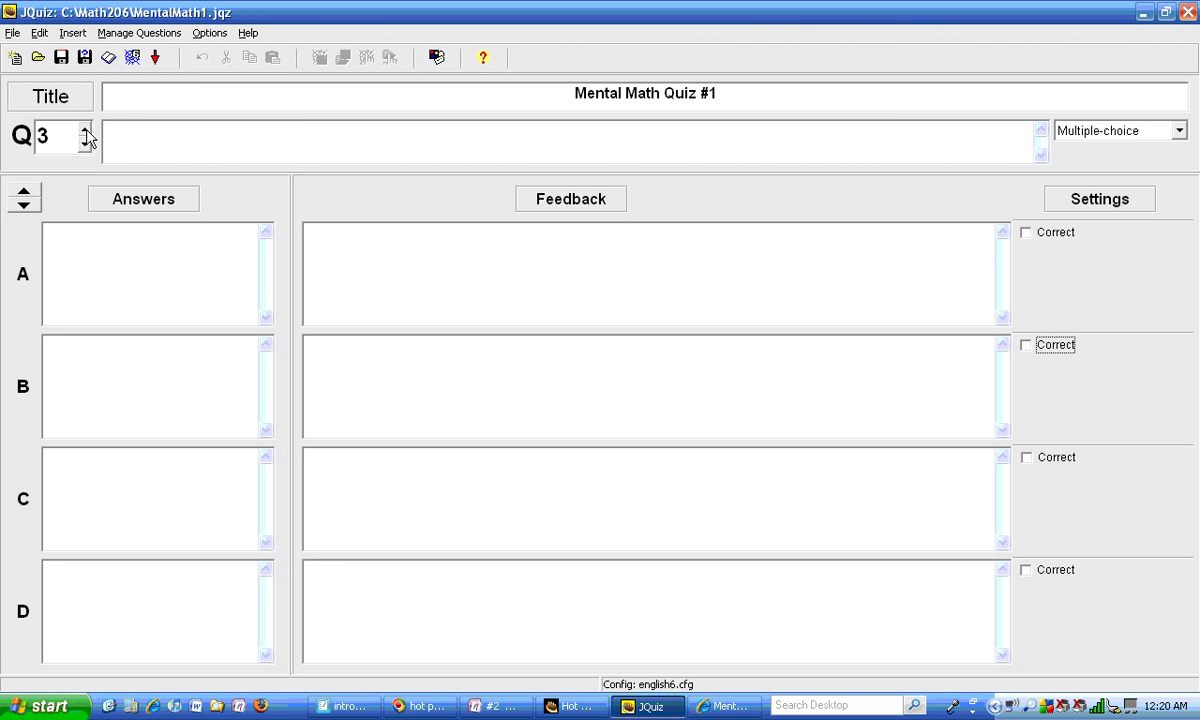
{"action": "left_click", "coordinate": [137, 126]}
{"action": "type", "text": "i"}
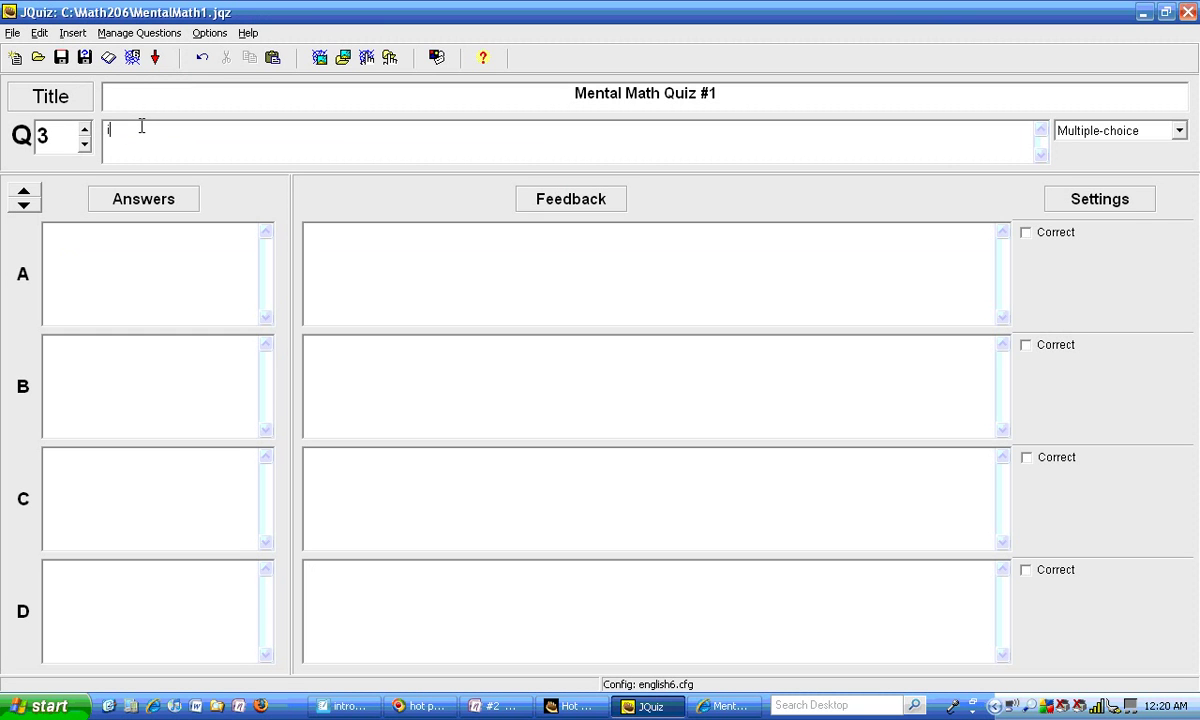
{"action": "type", "text": "tem"}
Step: Browse the File menu, then start a web page export and cancel it without saving
{"action": "left_click", "coordinate": [13, 37]}
{"action": "mouse_move", "coordinate": [93, 197]}
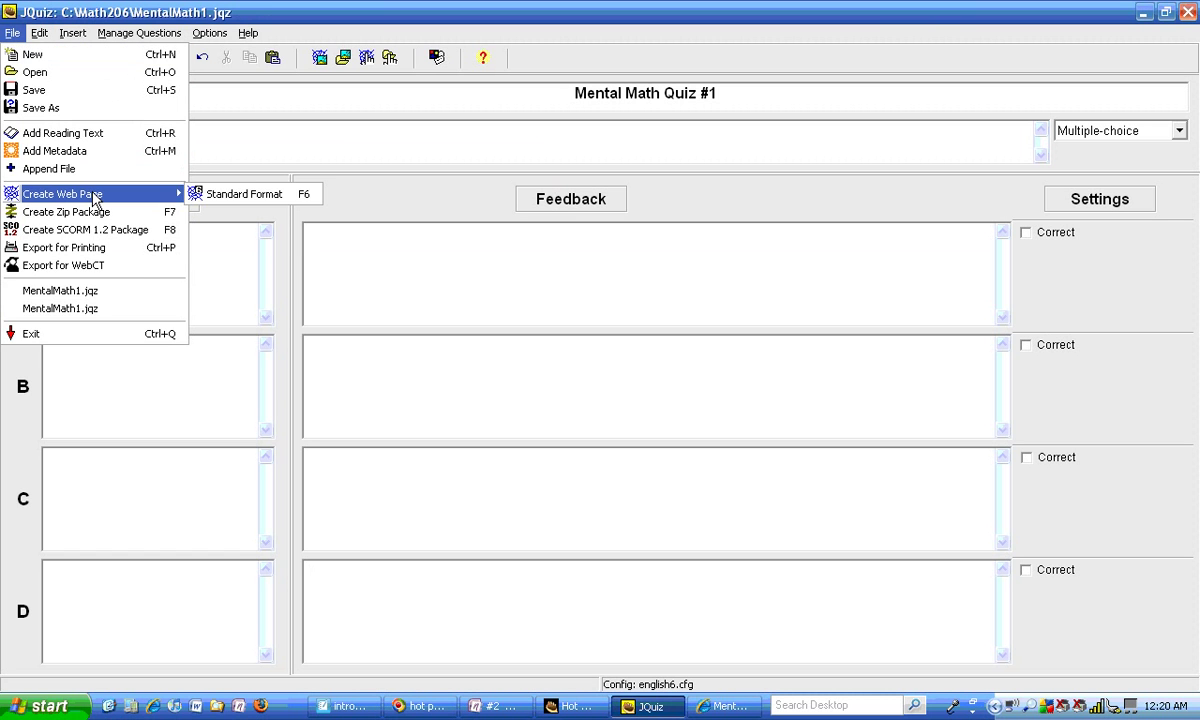
{"action": "left_click", "coordinate": [289, 131]}
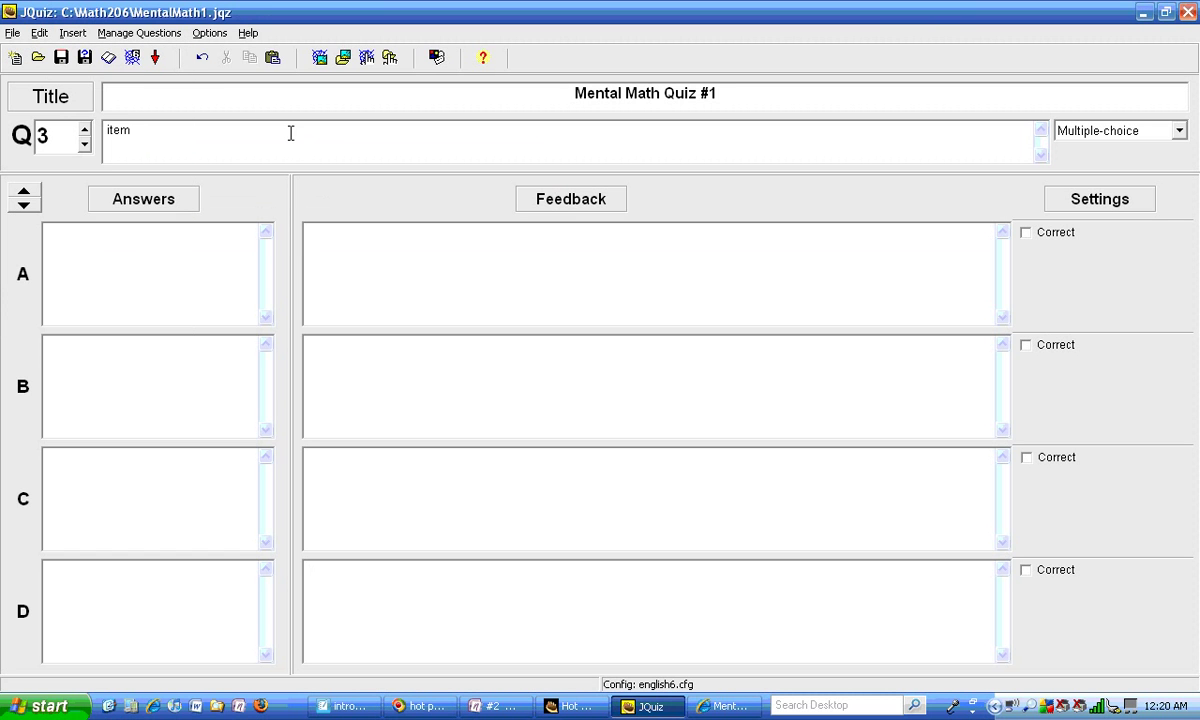
{"action": "left_click", "coordinate": [132, 58]}
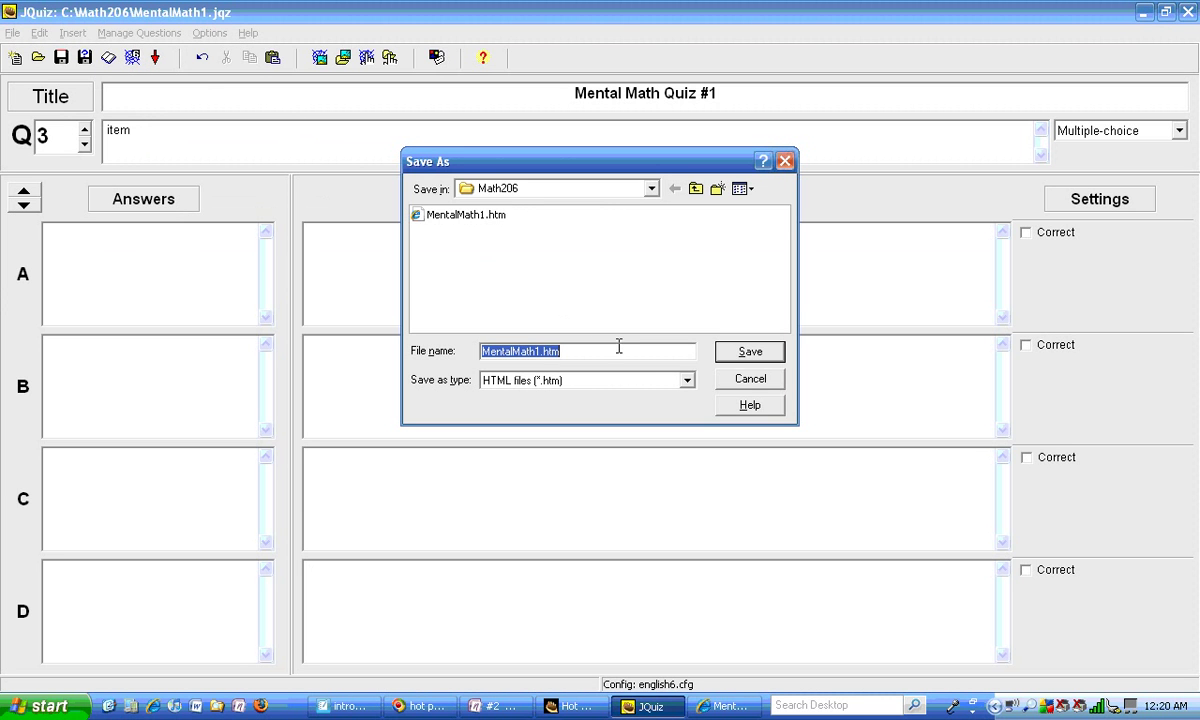
{"action": "left_click", "coordinate": [750, 385]}
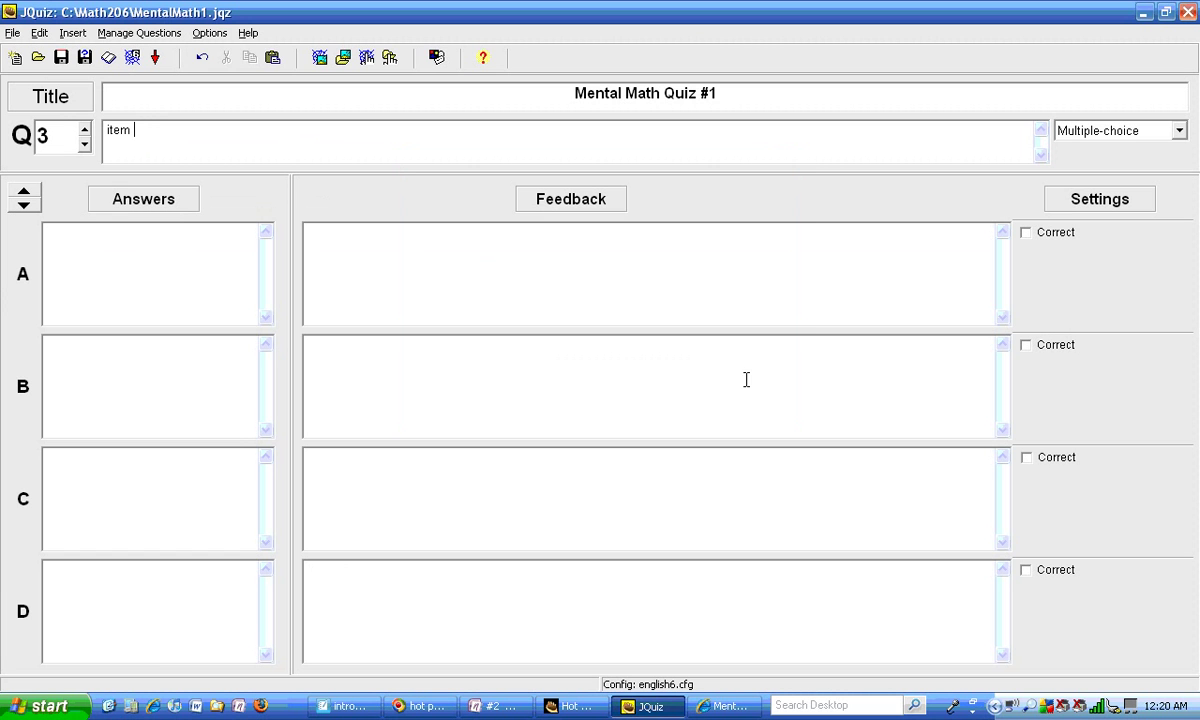
Step: Bring the intro-notebook presentation in SMART Notebook back to the front
{"action": "left_click", "coordinate": [352, 706]}
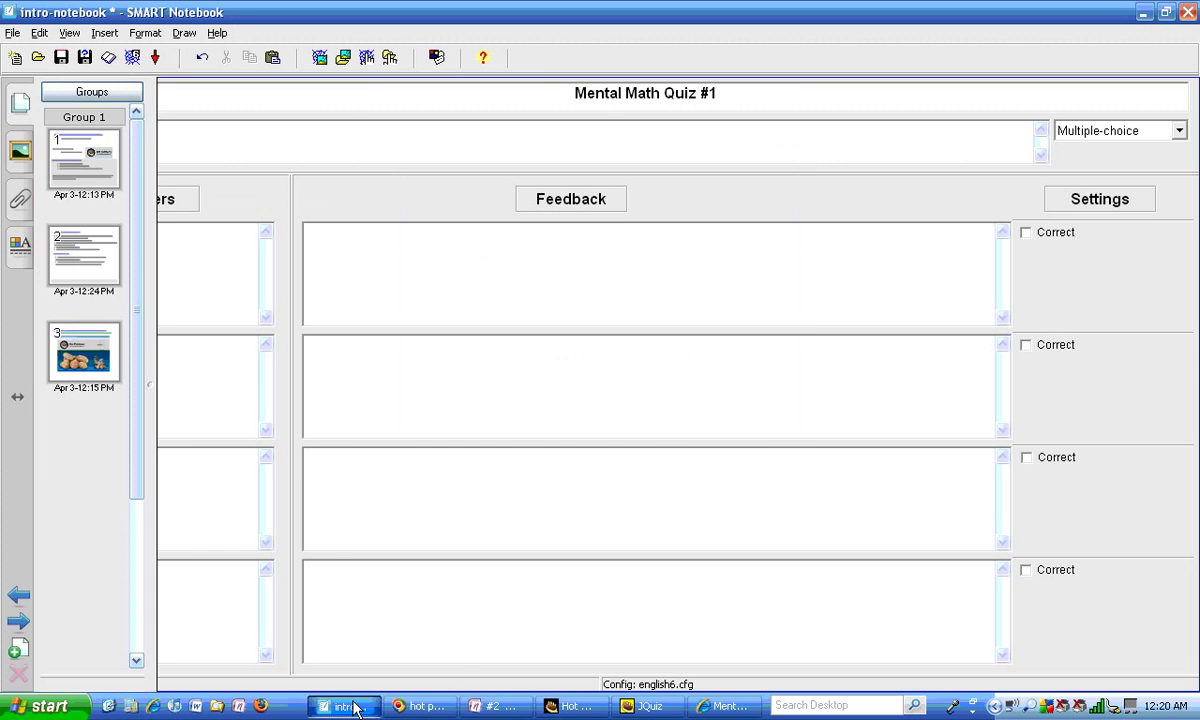